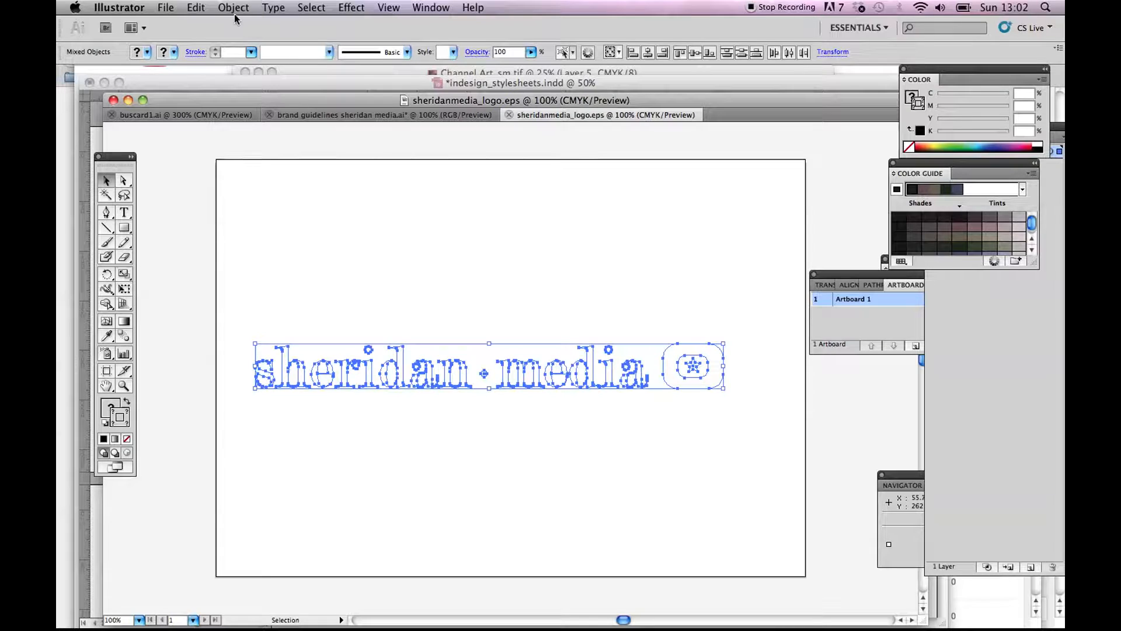
{"action": "left_click", "coordinate": [194, 8]}
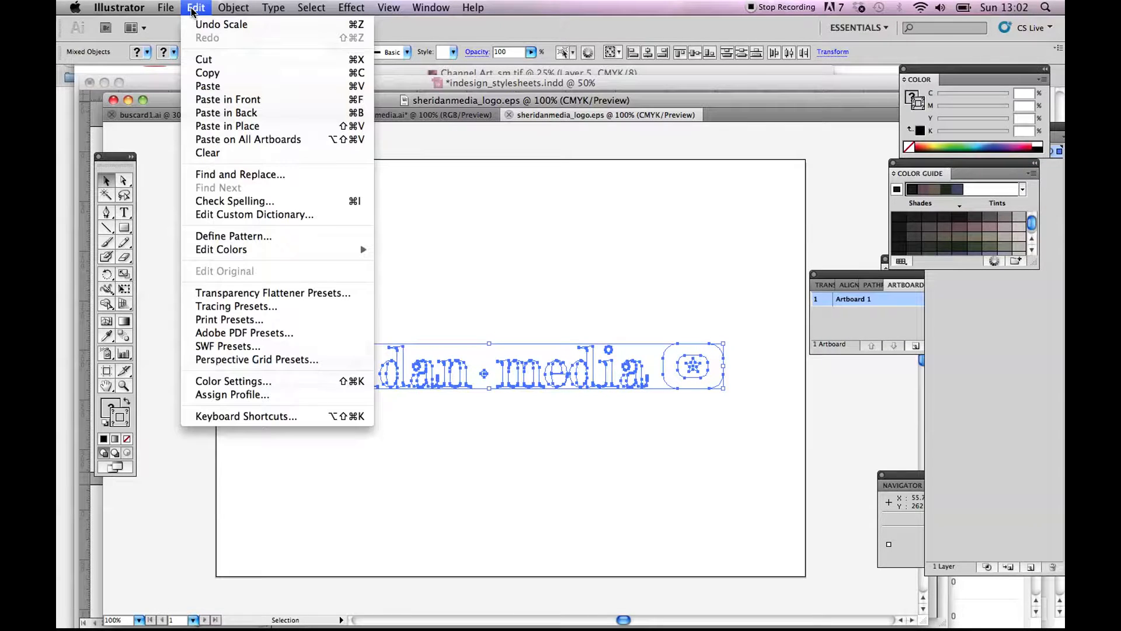
{"action": "left_click", "coordinate": [191, 10]}
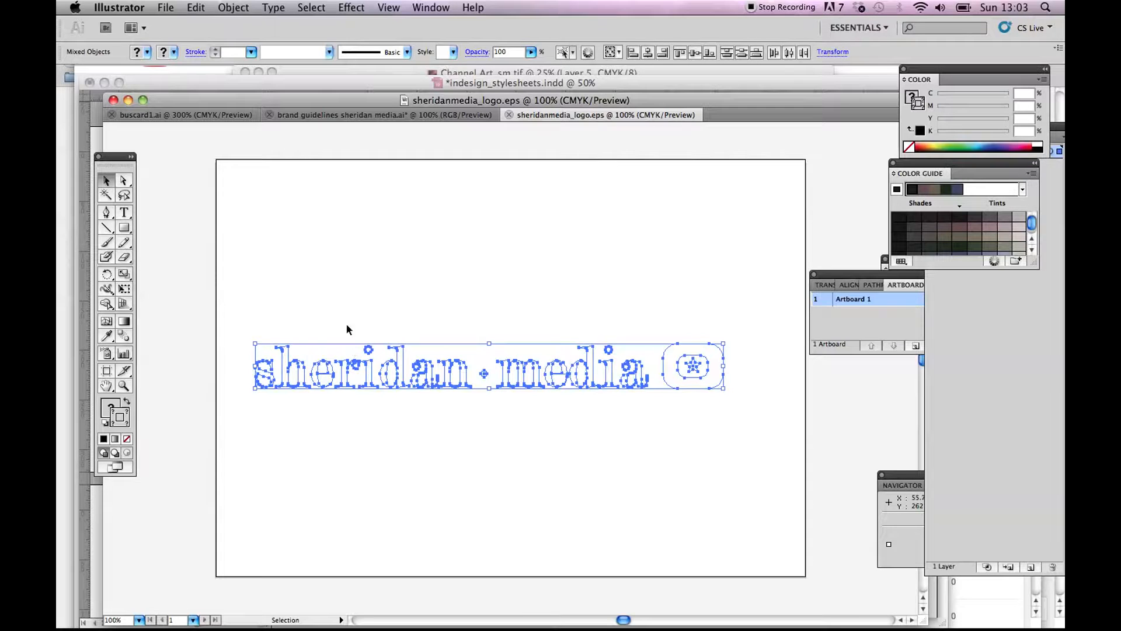
Inspect the white-on-black logo in the brand guidelines document and return to sheridanmedia_logo.eps
{"action": "left_click", "coordinate": [345, 116]}
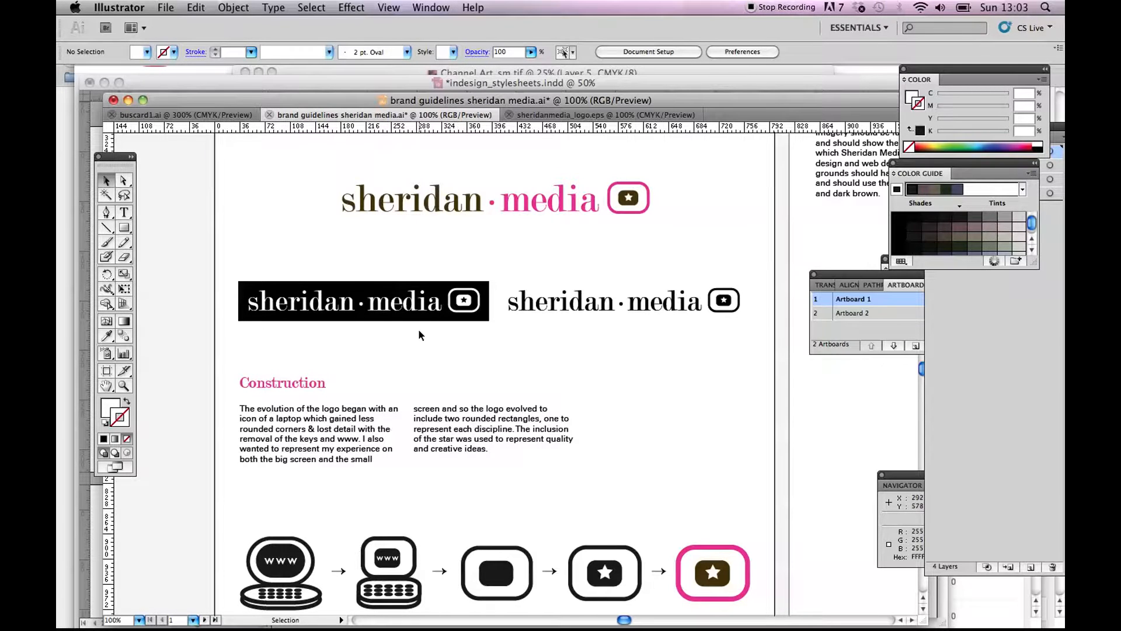
{"action": "left_click", "coordinate": [416, 304]}
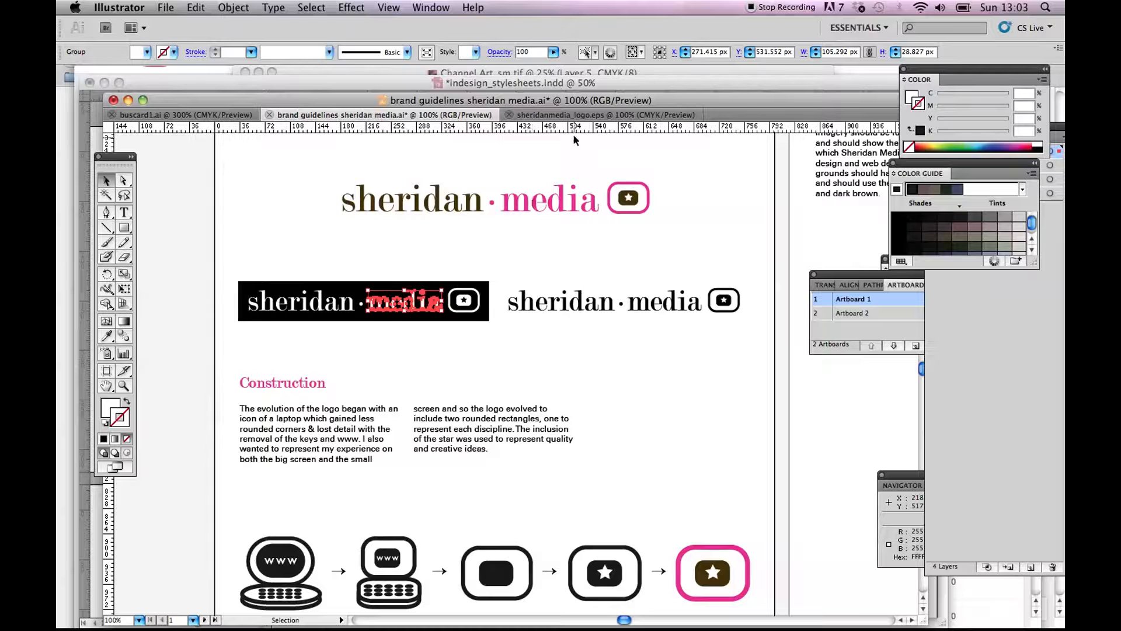
{"action": "left_click", "coordinate": [578, 115]}
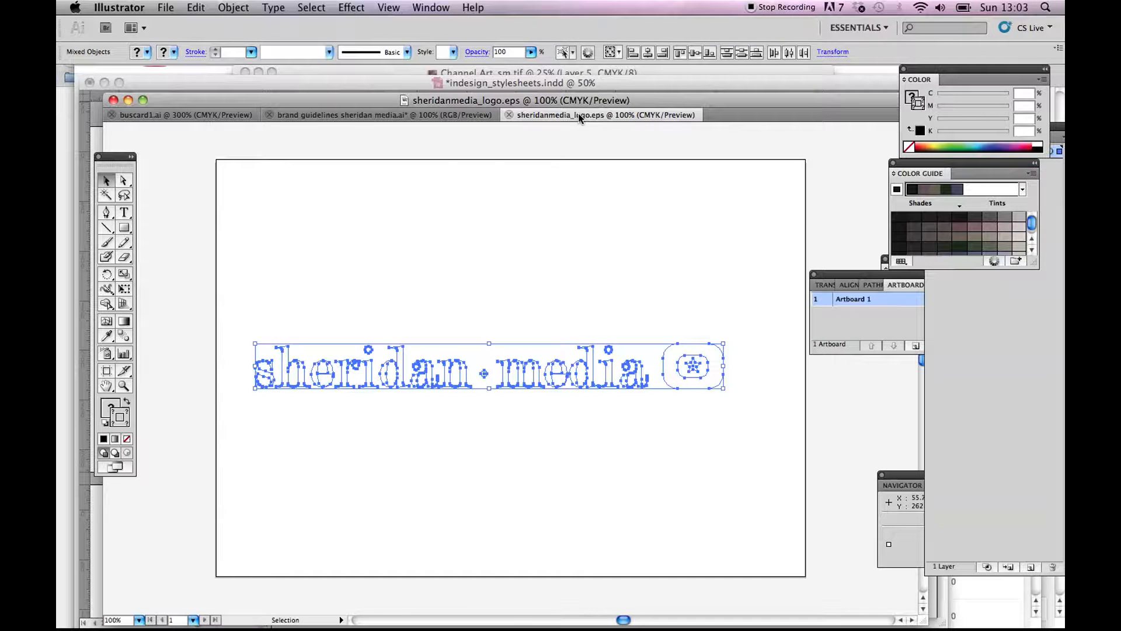
Check the CMYK colour mode option in the new document settings without creating a document
{"action": "left_click", "coordinate": [163, 7]}
{"action": "left_click", "coordinate": [170, 23]}
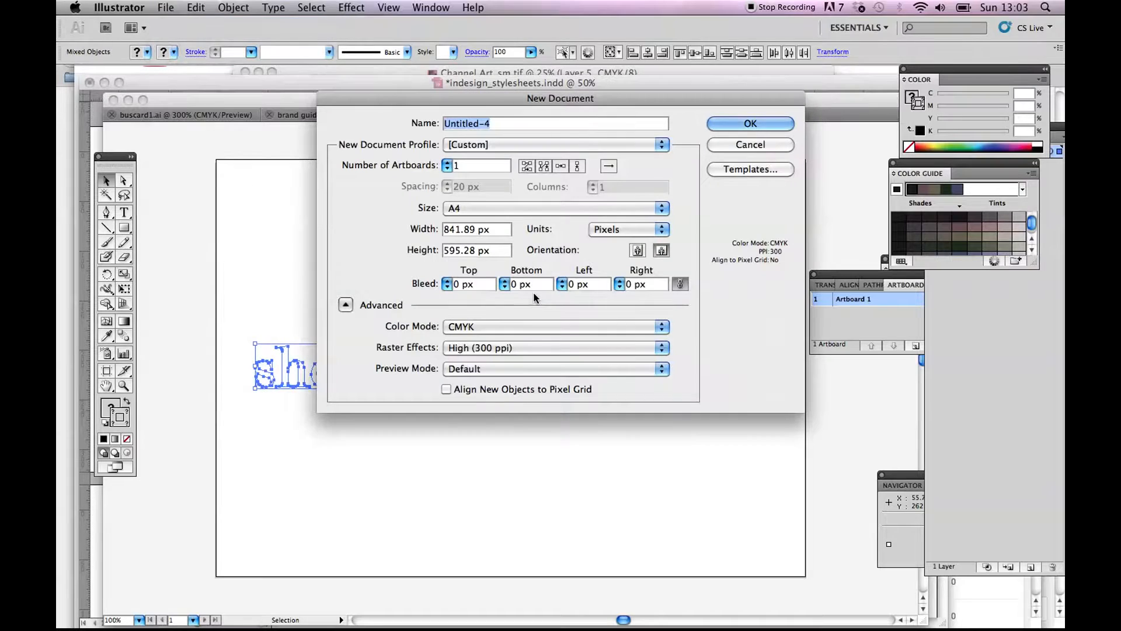
{"action": "left_click", "coordinate": [474, 328]}
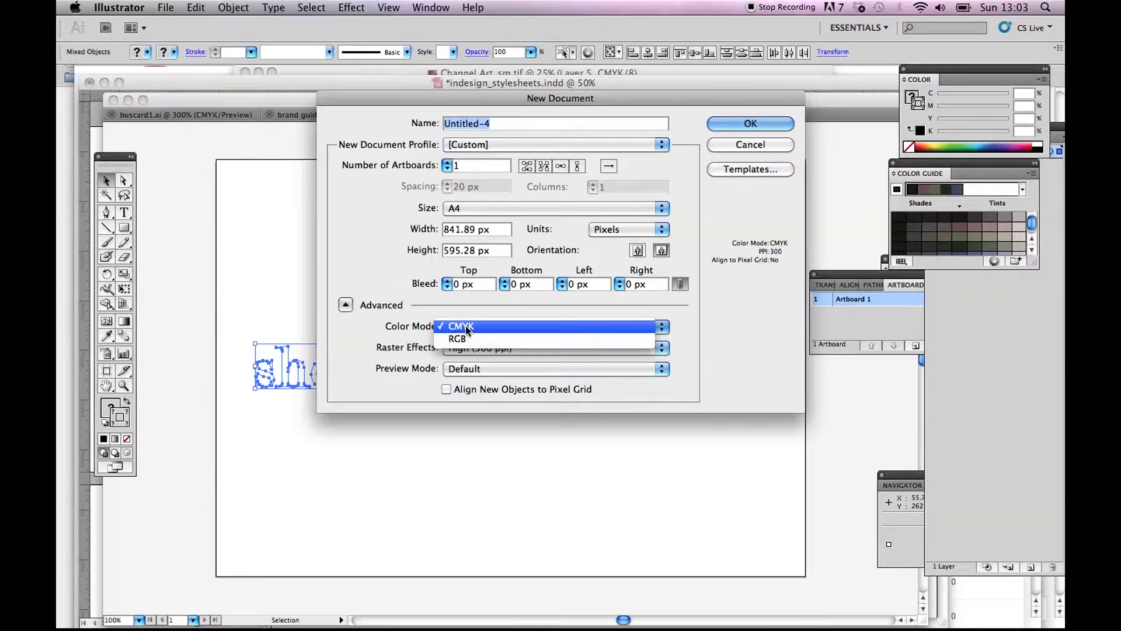
{"action": "left_click", "coordinate": [467, 330]}
{"action": "left_click", "coordinate": [751, 144]}
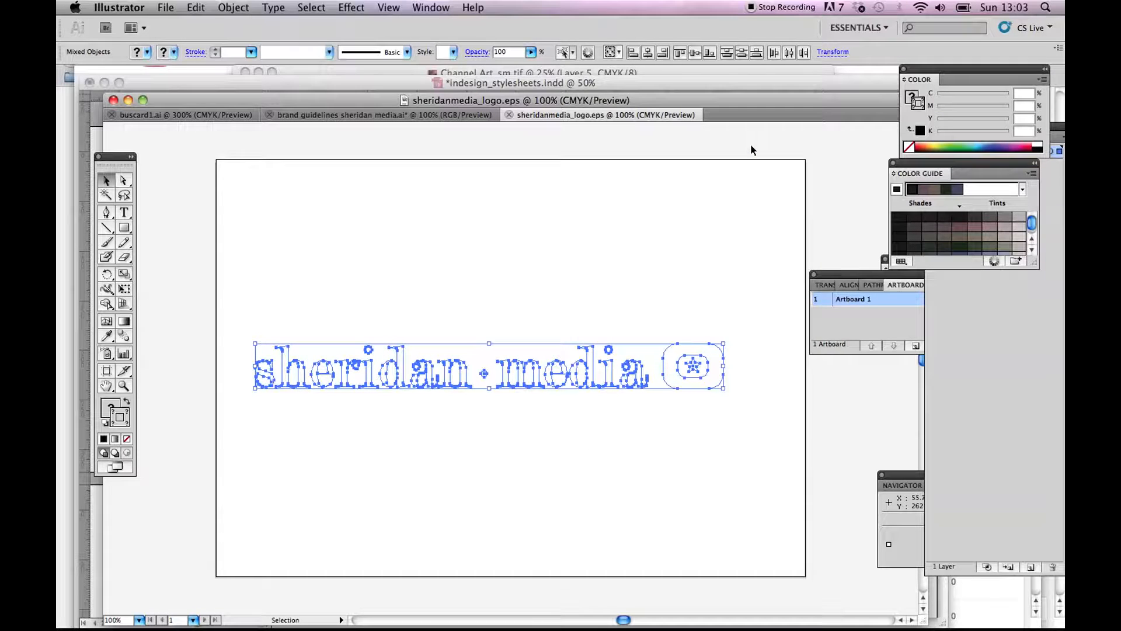
Save the logo in Illustrator EPS format as sheridanmedia_logo.eps in the Images folder, replacing the existing file and keeping the Illustrator CS5 EPS options
{"action": "left_click", "coordinate": [165, 8]}
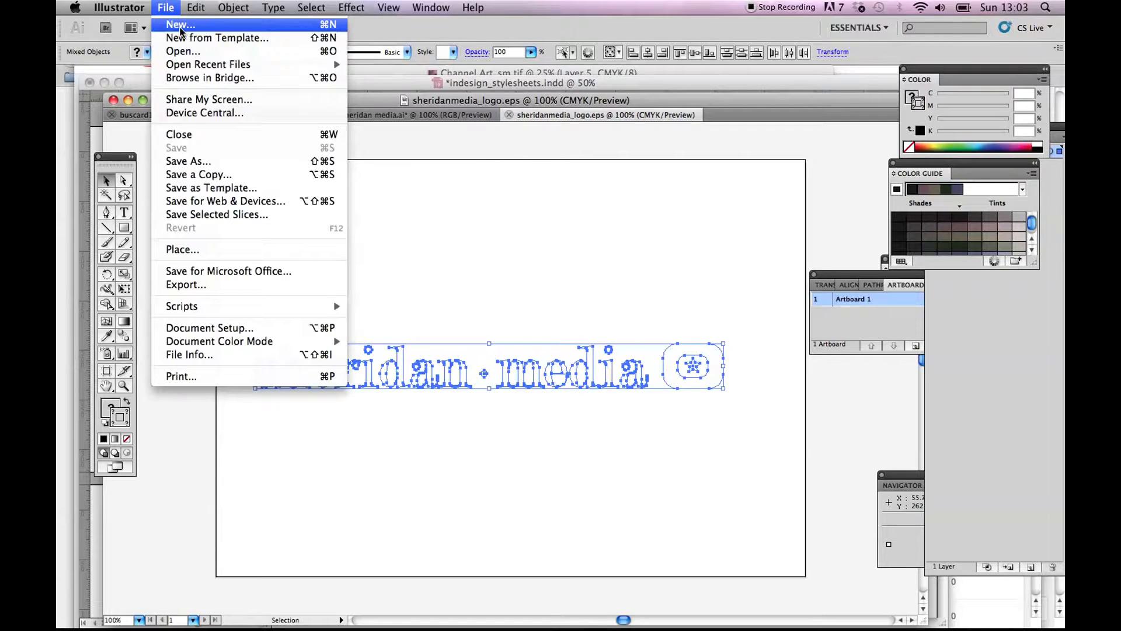
{"action": "left_click", "coordinate": [219, 160]}
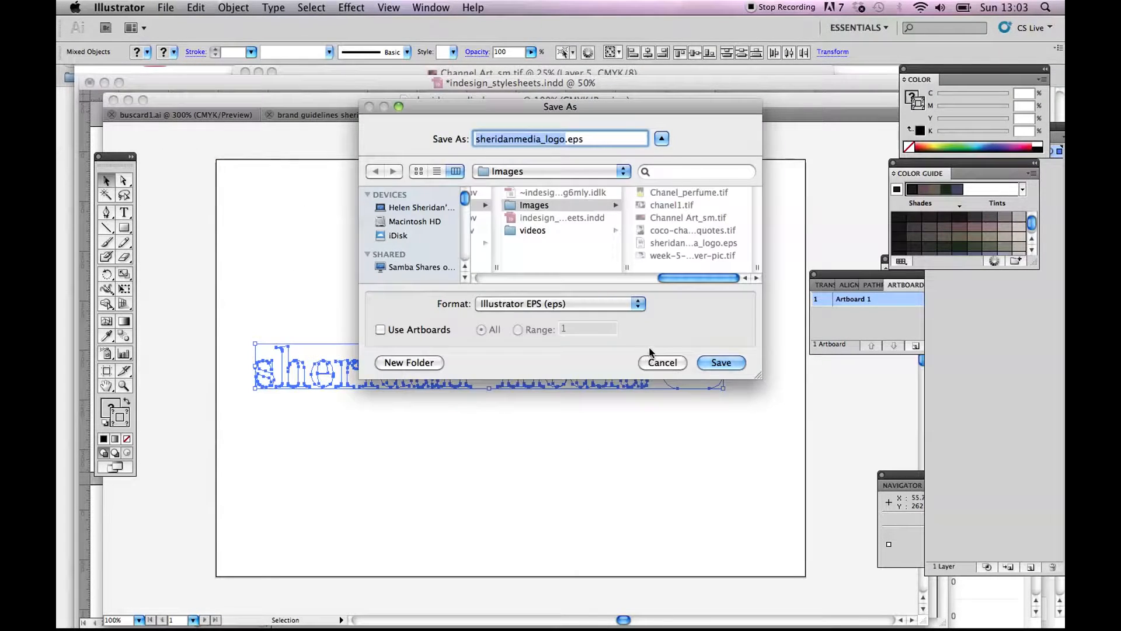
{"action": "left_click", "coordinate": [607, 303]}
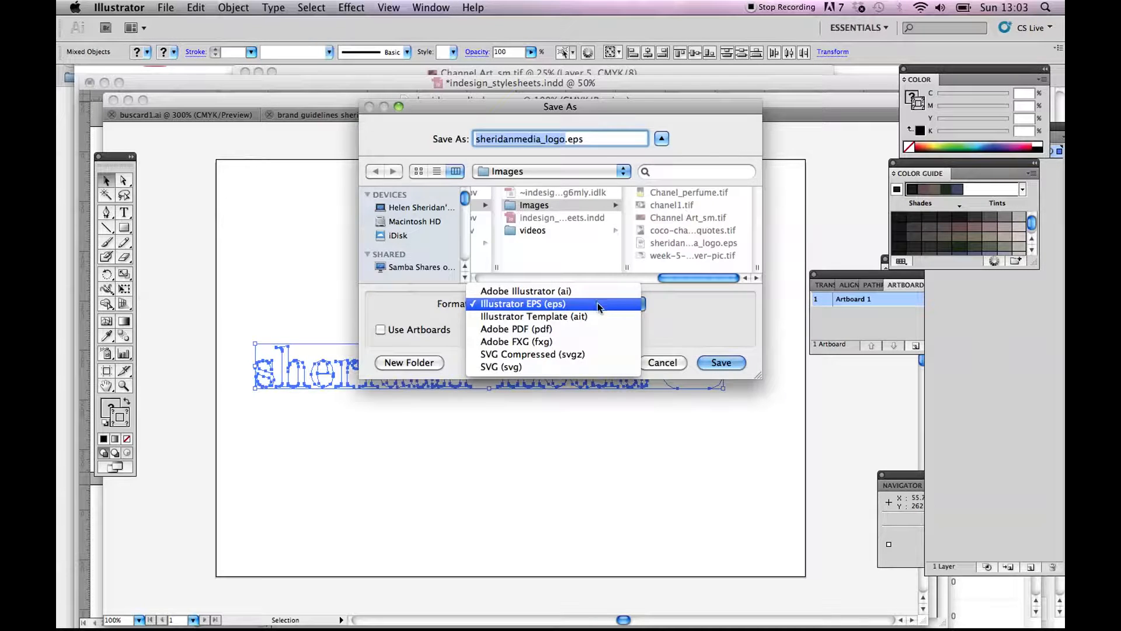
{"action": "left_click", "coordinate": [543, 305]}
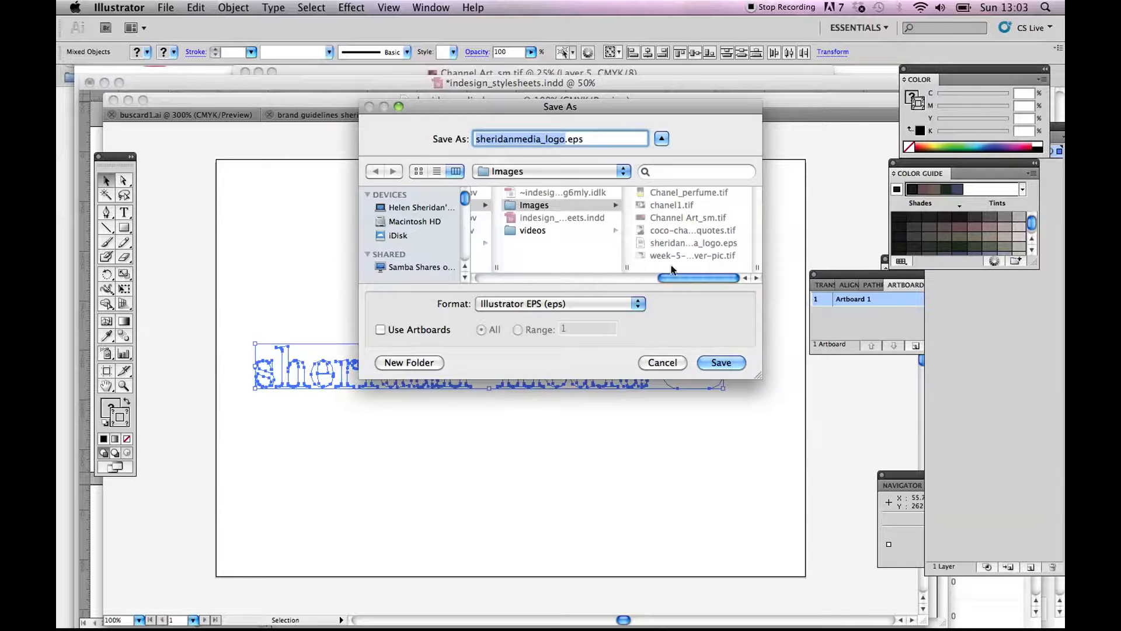
{"action": "left_click", "coordinate": [712, 365]}
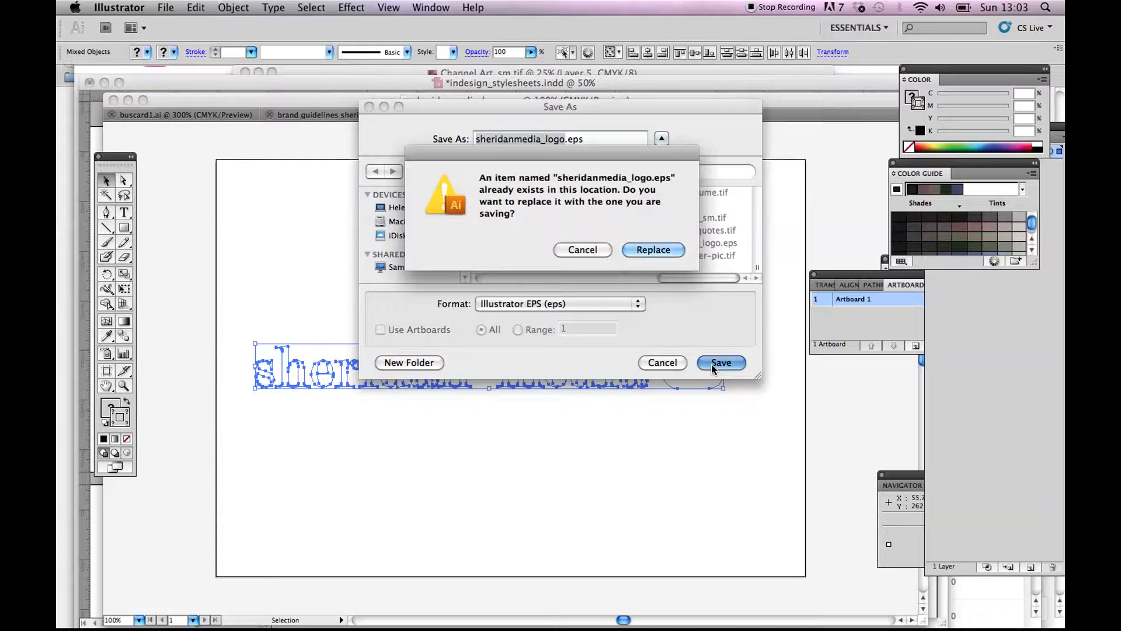
{"action": "left_click", "coordinate": [664, 256]}
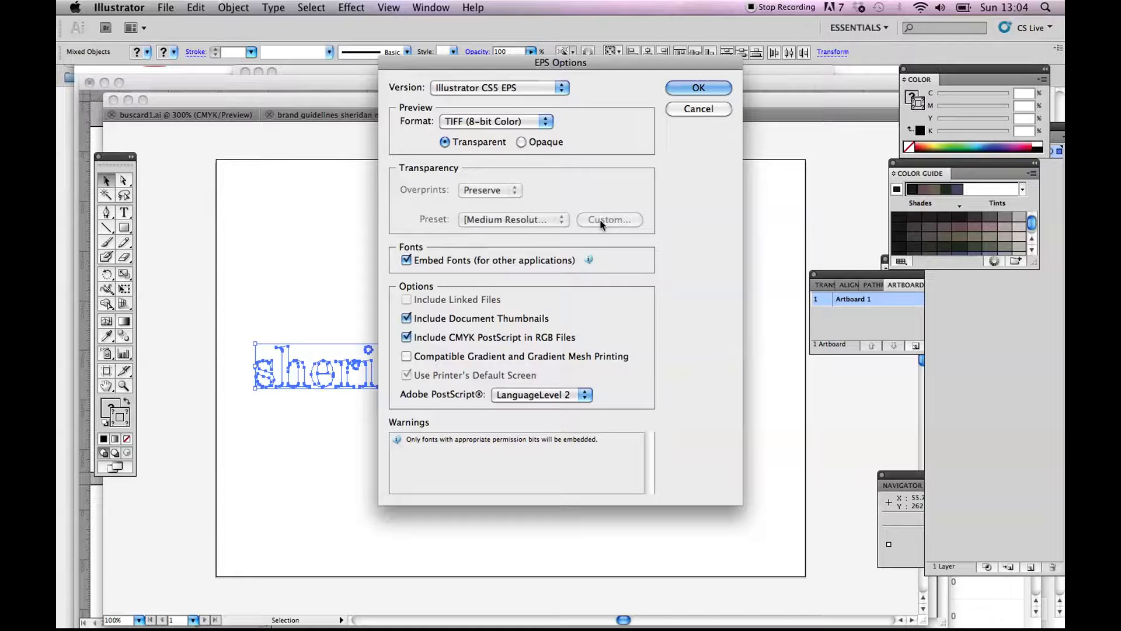
{"action": "left_click", "coordinate": [686, 89]}
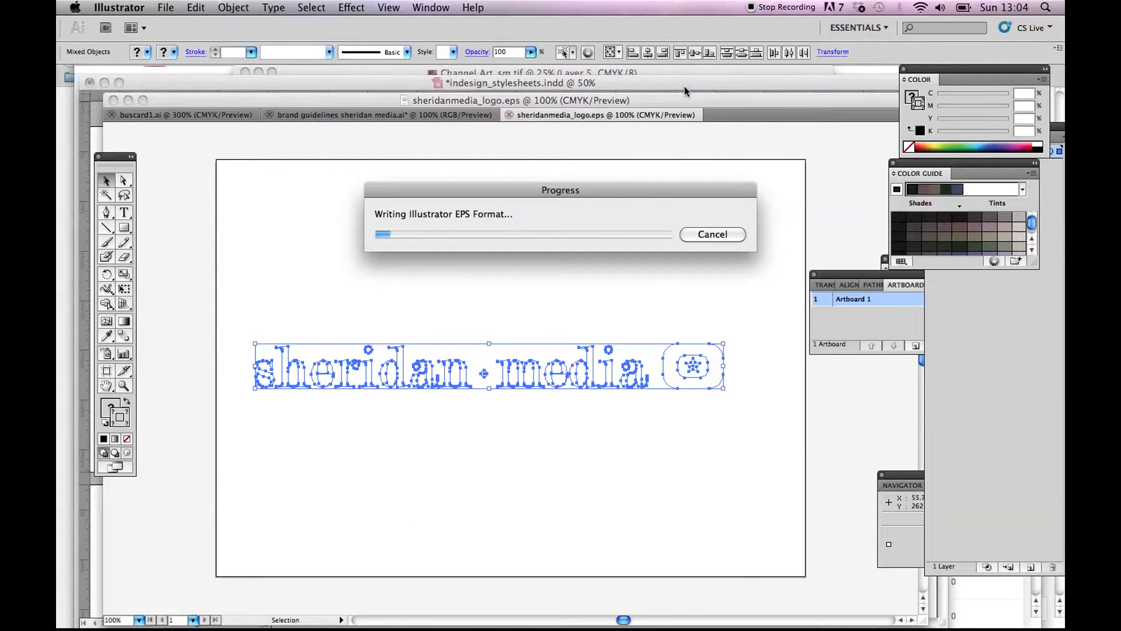
Switch to Photoshop and check the colour mode of Channel Art_sm.tif
{"action": "mouse_move", "coordinate": [497, 629]}
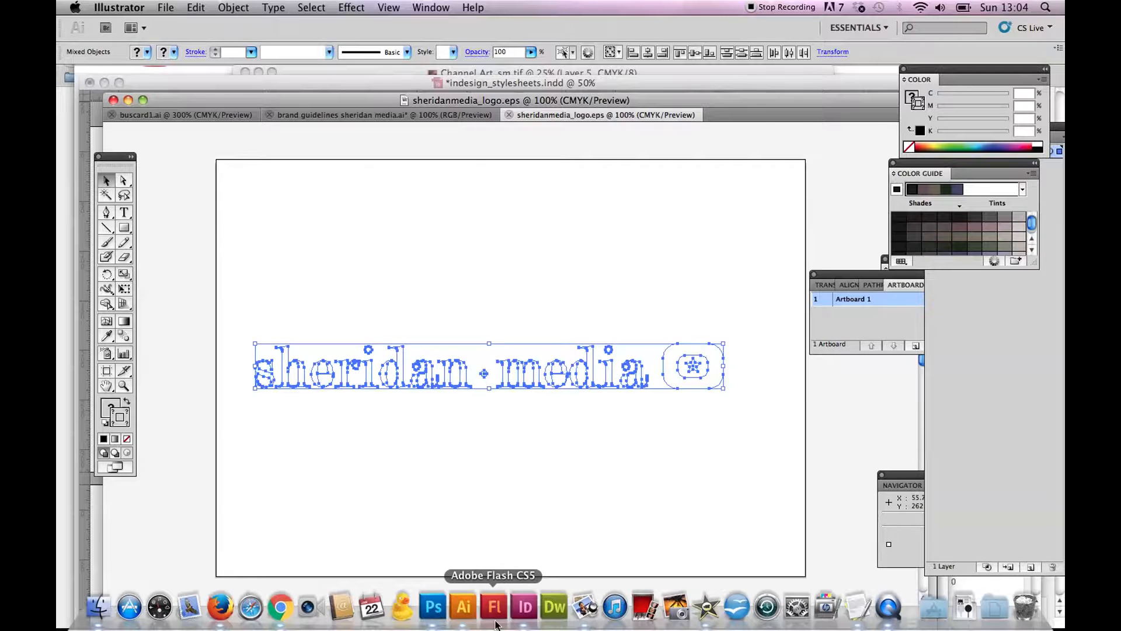
{"action": "left_click", "coordinate": [433, 607]}
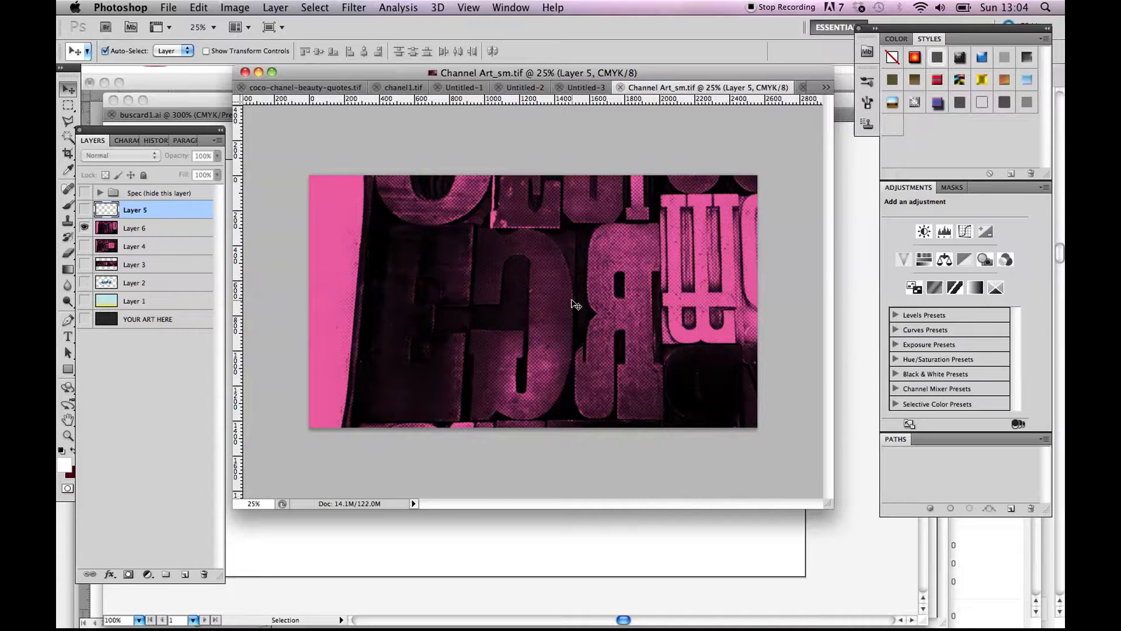
{"action": "left_click", "coordinate": [233, 8]}
{"action": "mouse_move", "coordinate": [243, 25]}
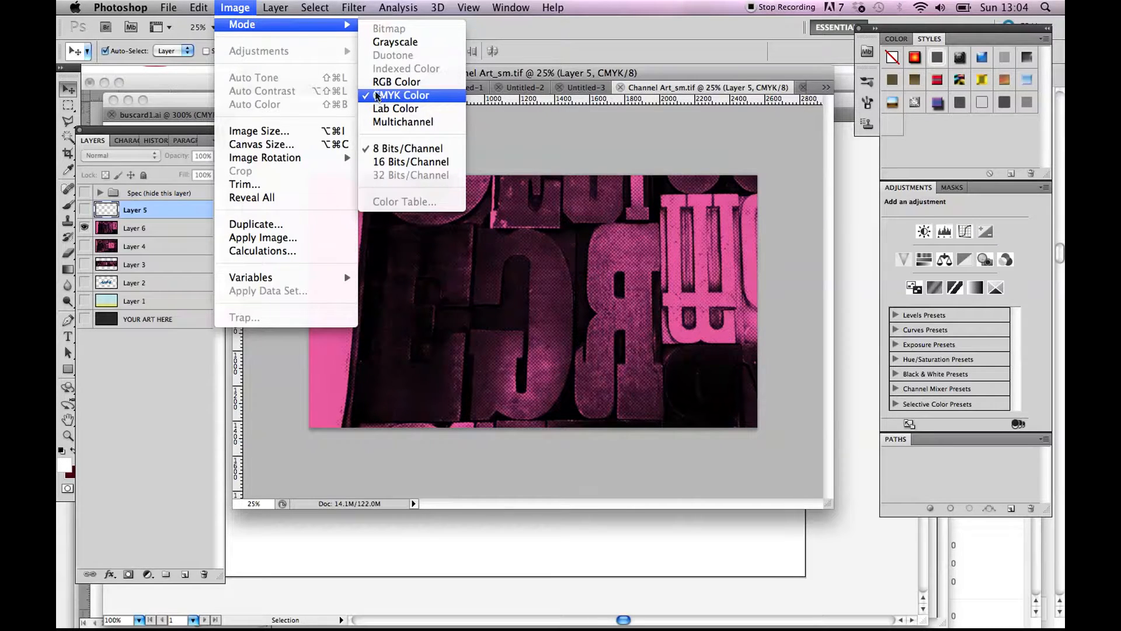
{"action": "left_click", "coordinate": [525, 142]}
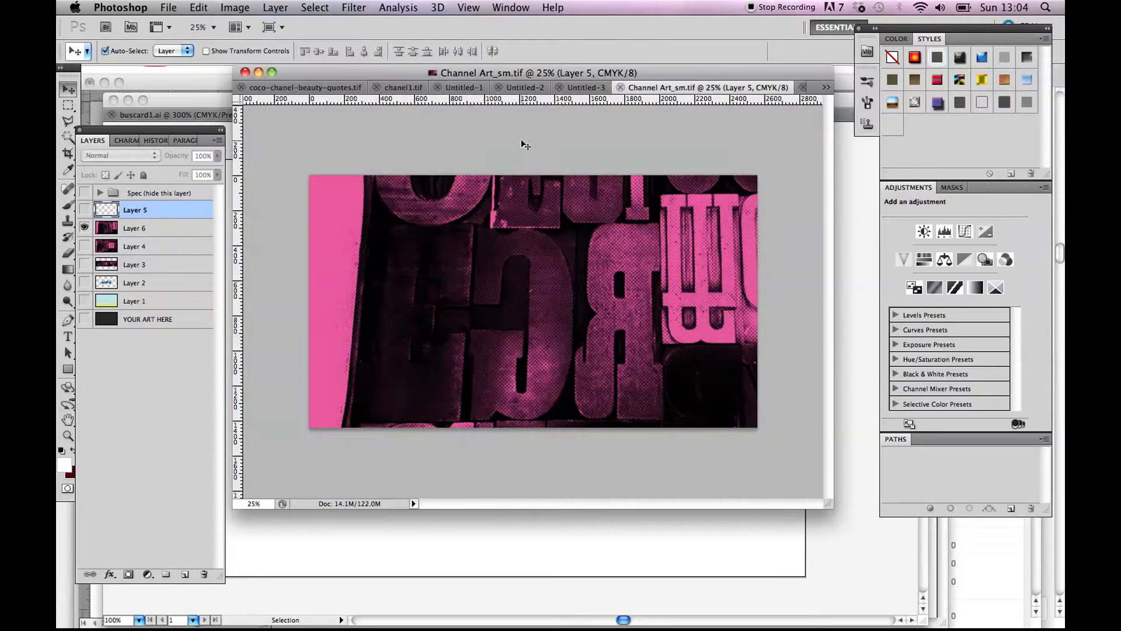
Save a TIFF copy of the image without layers as Channel Art_sm copy.tif in the Images folder, with no image compression
{"action": "left_click", "coordinate": [171, 7]}
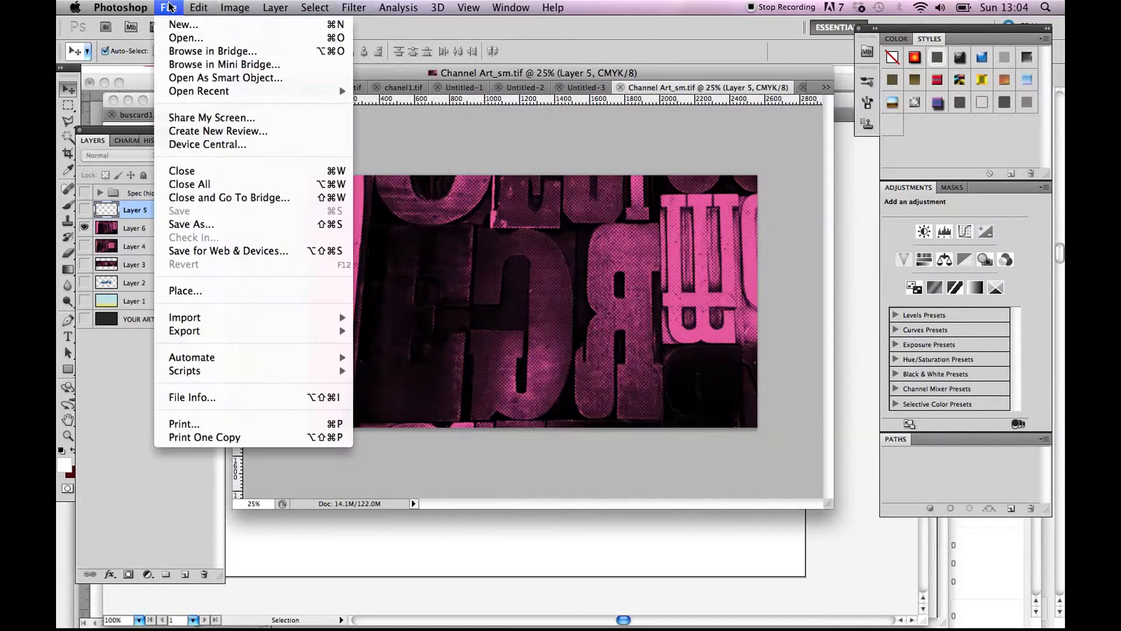
{"action": "left_click", "coordinate": [208, 226]}
{"action": "left_click", "coordinate": [528, 276]}
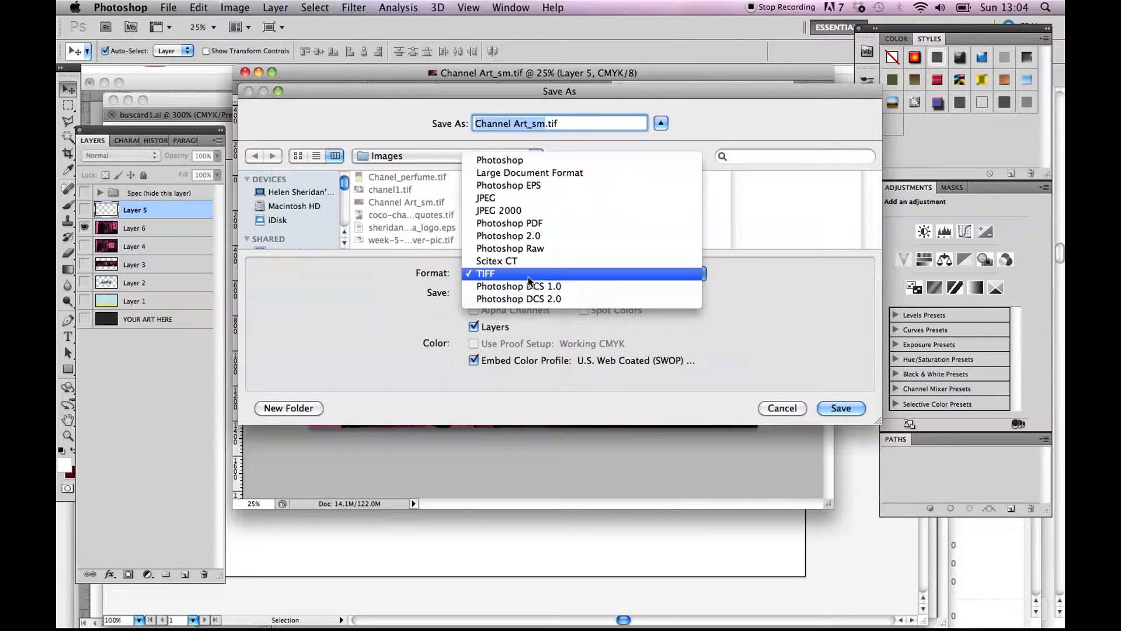
{"action": "left_click", "coordinate": [492, 277]}
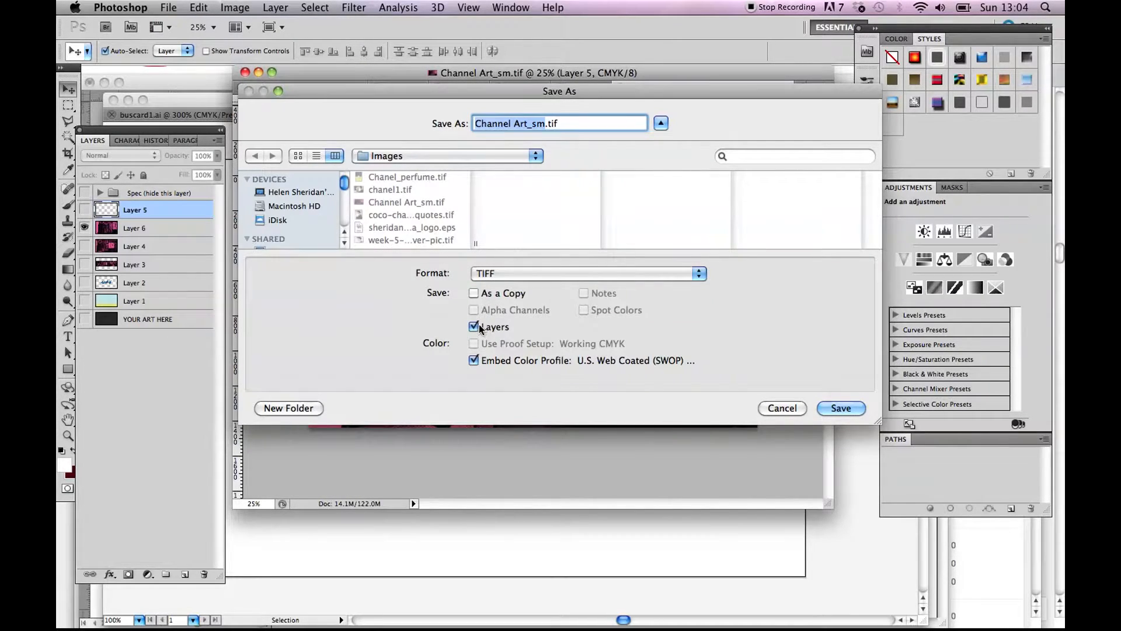
{"action": "left_click", "coordinate": [474, 328]}
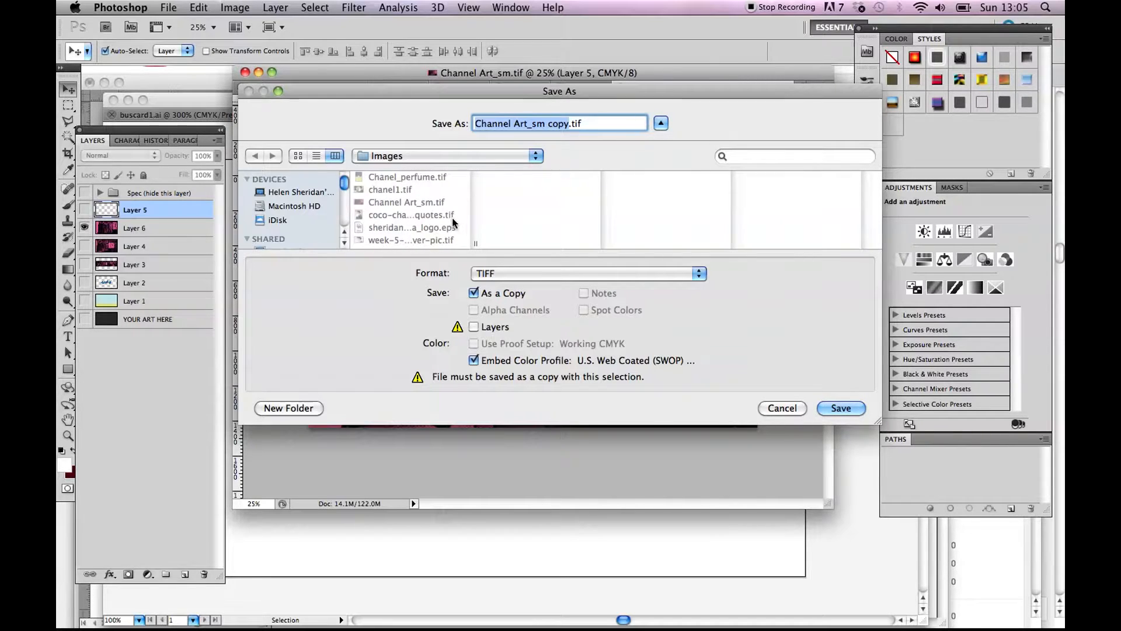
{"action": "left_click", "coordinate": [840, 409]}
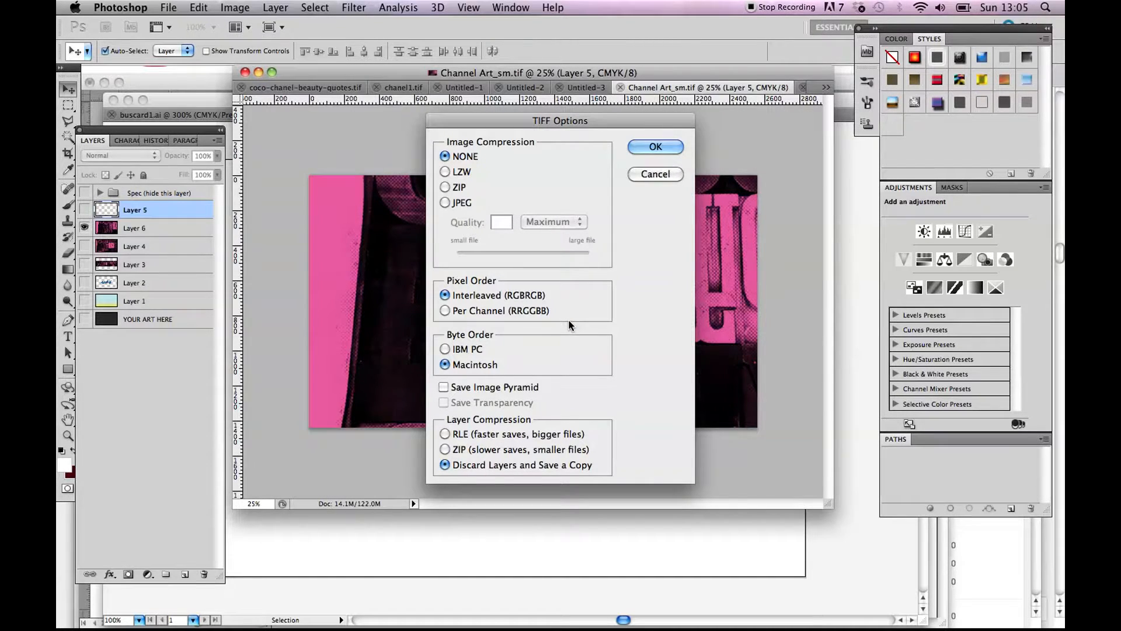
{"action": "left_click", "coordinate": [656, 148]}
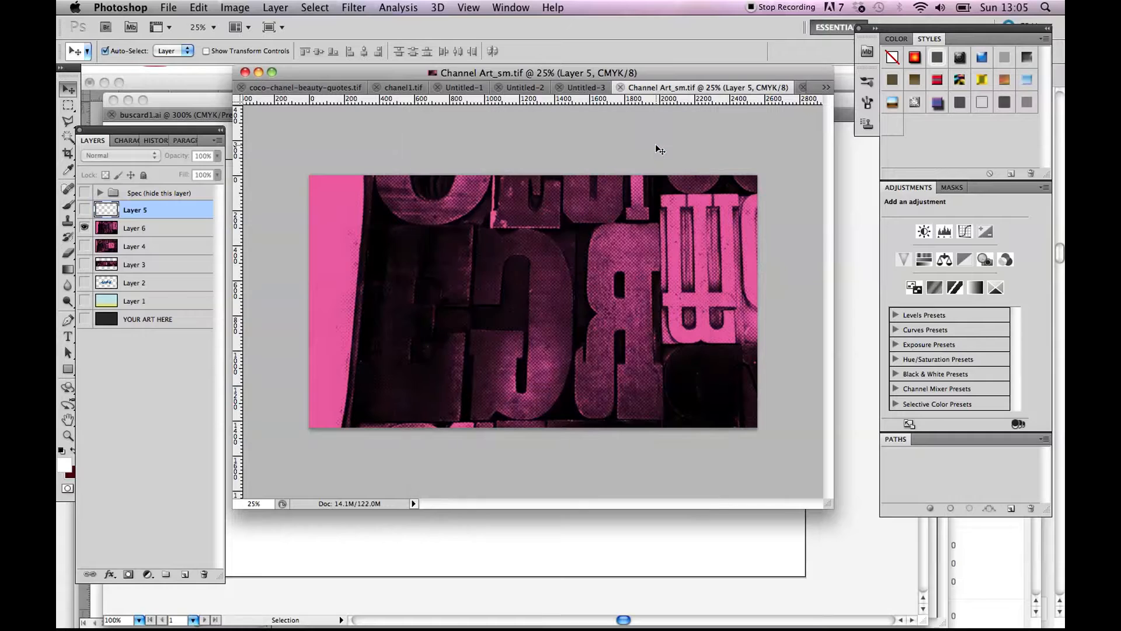
Switch to InDesign and place Channel Art_sm copy.tif from the first page's upper-left corner across its full width, about 237 by 133 mm
{"action": "mouse_move", "coordinate": [464, 614]}
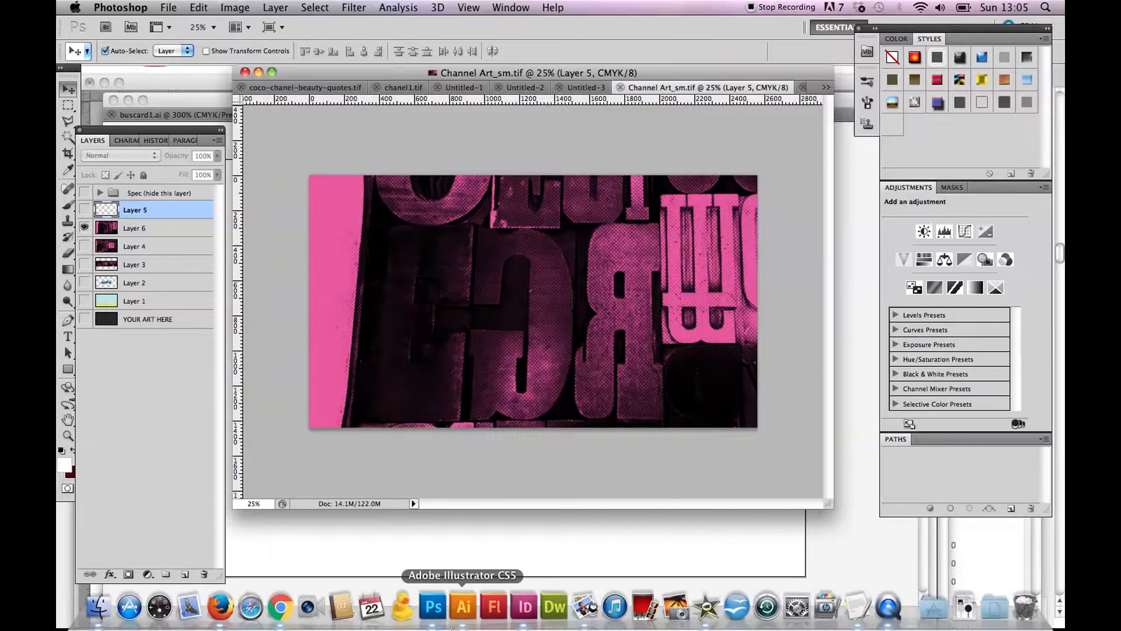
{"action": "left_click", "coordinate": [526, 607]}
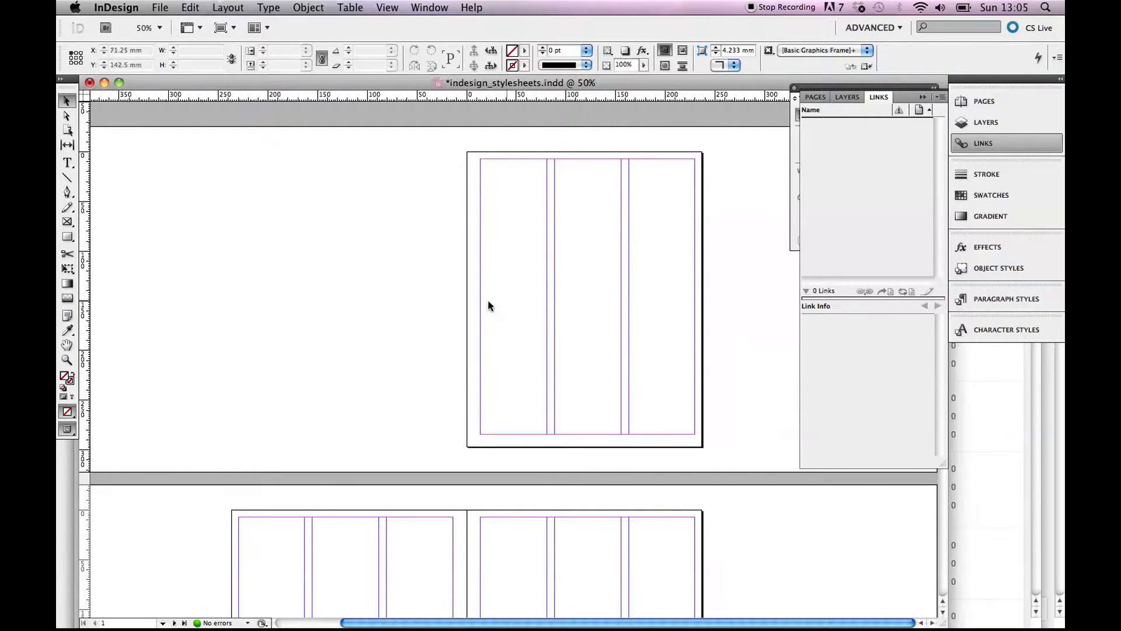
{"action": "left_click", "coordinate": [160, 7]}
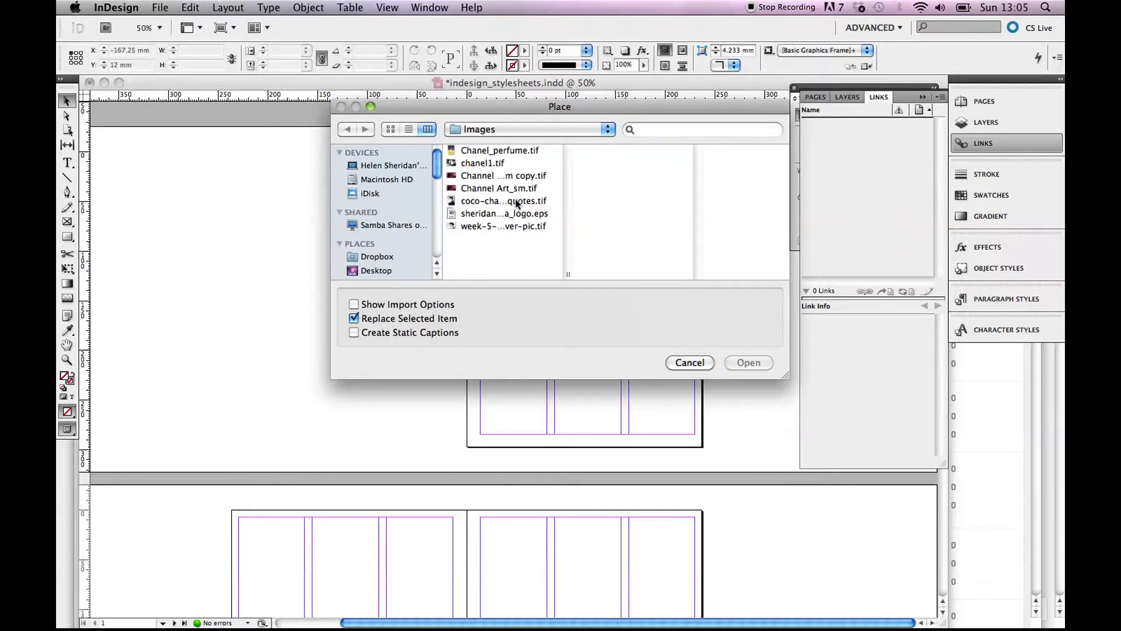
{"action": "left_click", "coordinate": [507, 172]}
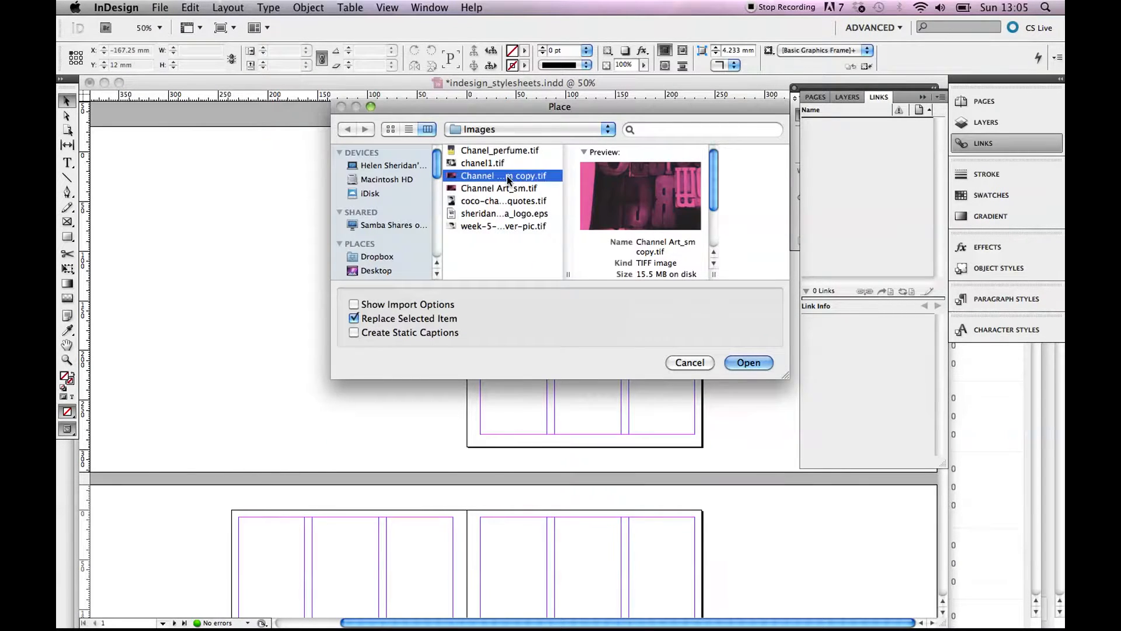
{"action": "left_click", "coordinate": [506, 187]}
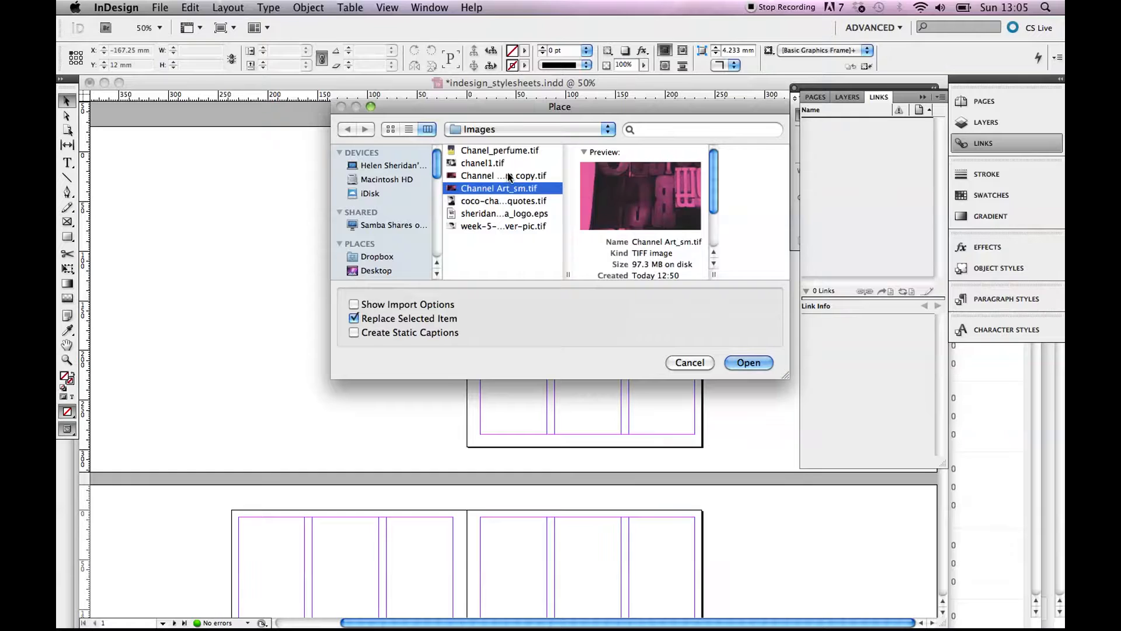
{"action": "left_click", "coordinate": [508, 175]}
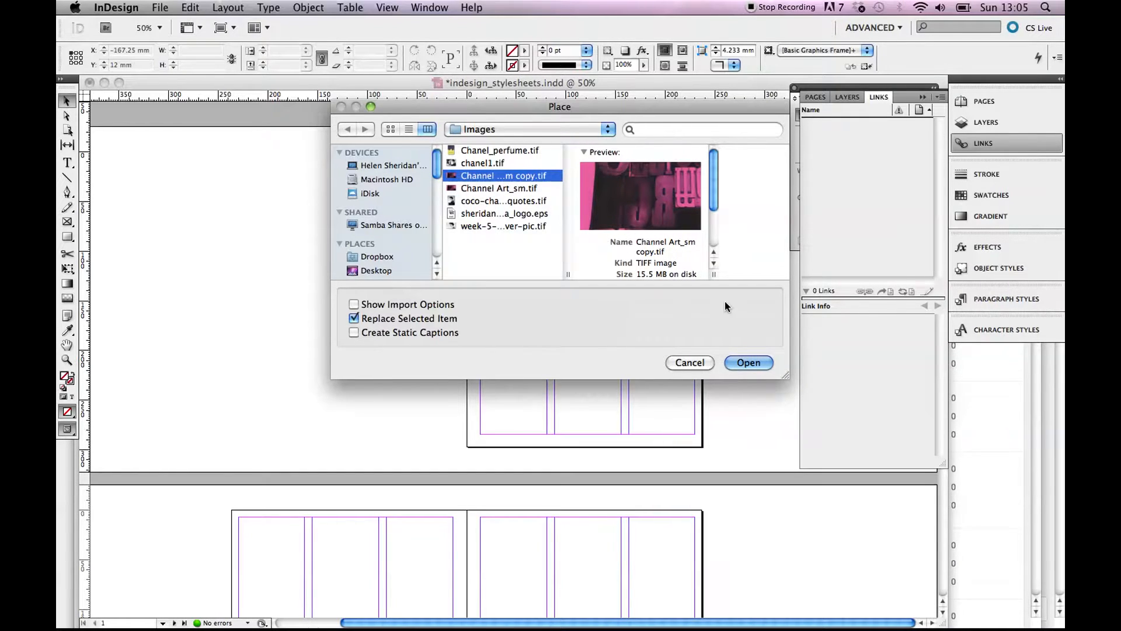
{"action": "left_click", "coordinate": [749, 363]}
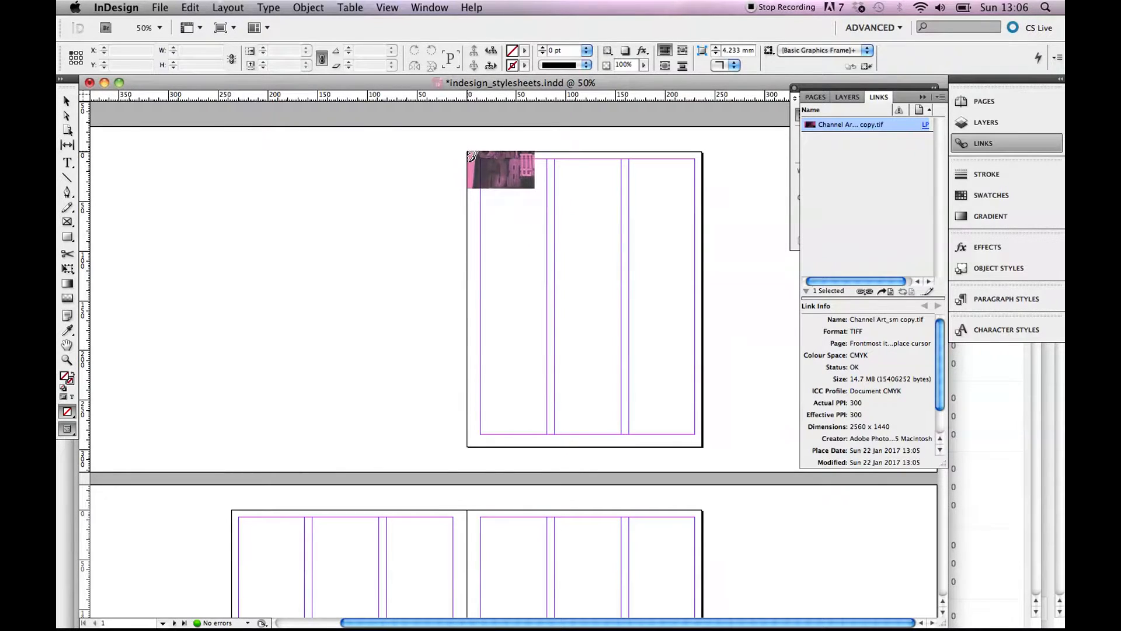
{"action": "left_click_drag", "start_coordinate": [467, 153], "coordinate": [703, 328]}
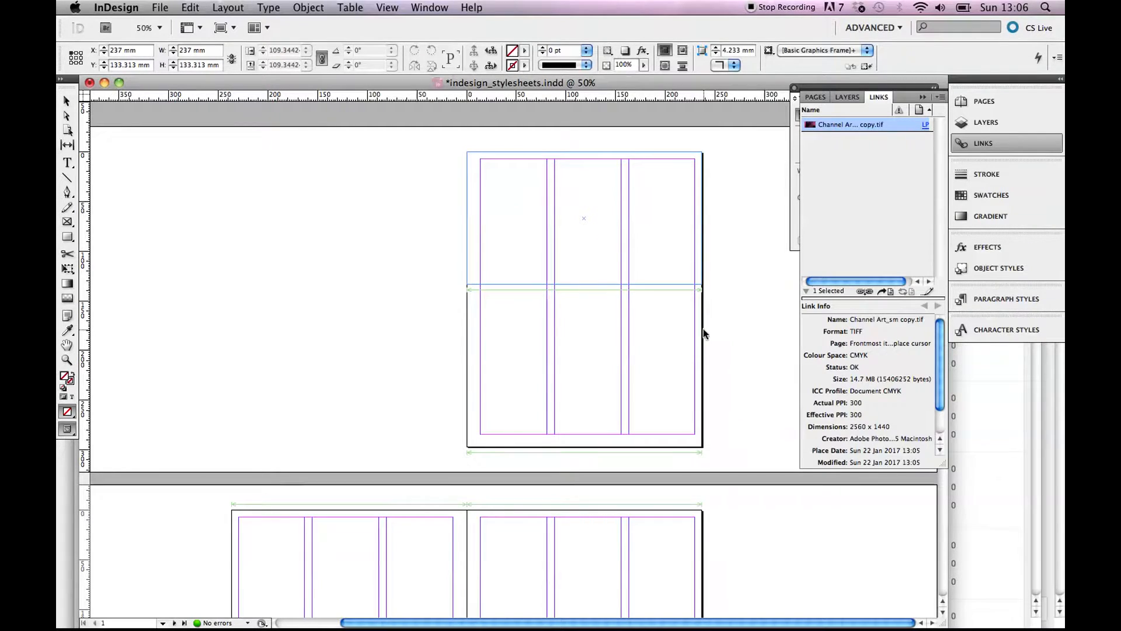
{"action": "left_click", "coordinate": [262, 282]}
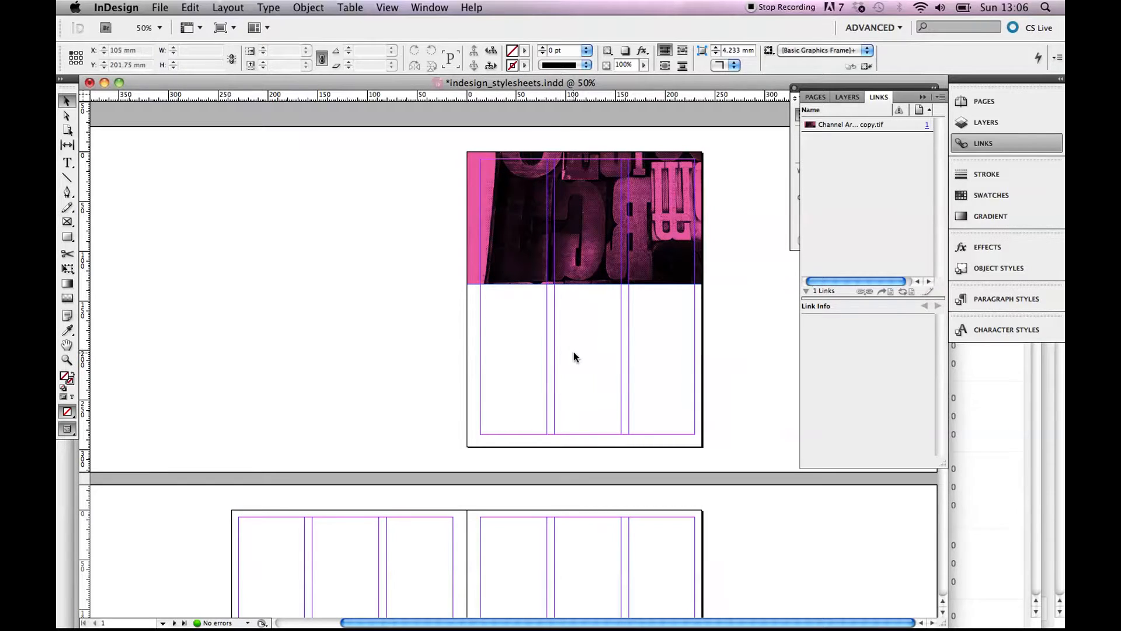
Place Chanel_perfume.tif directly below the existing image on the first page, across the full page width, about 237 by 351 mm
{"action": "left_click", "coordinate": [161, 7]}
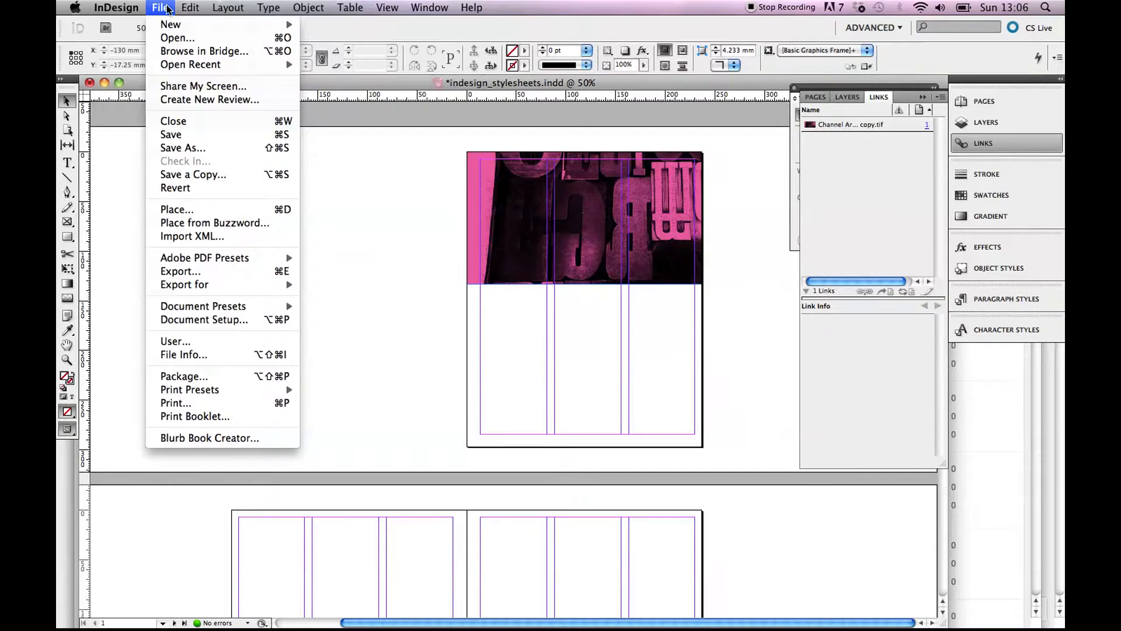
{"action": "left_click", "coordinate": [177, 209]}
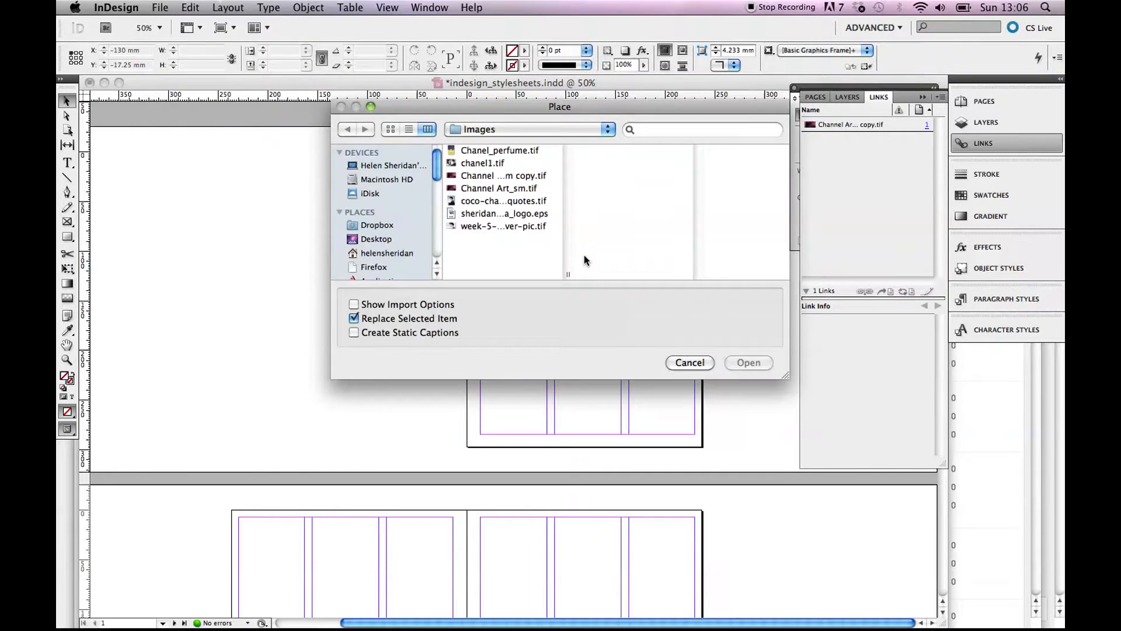
{"action": "left_click", "coordinate": [506, 188]}
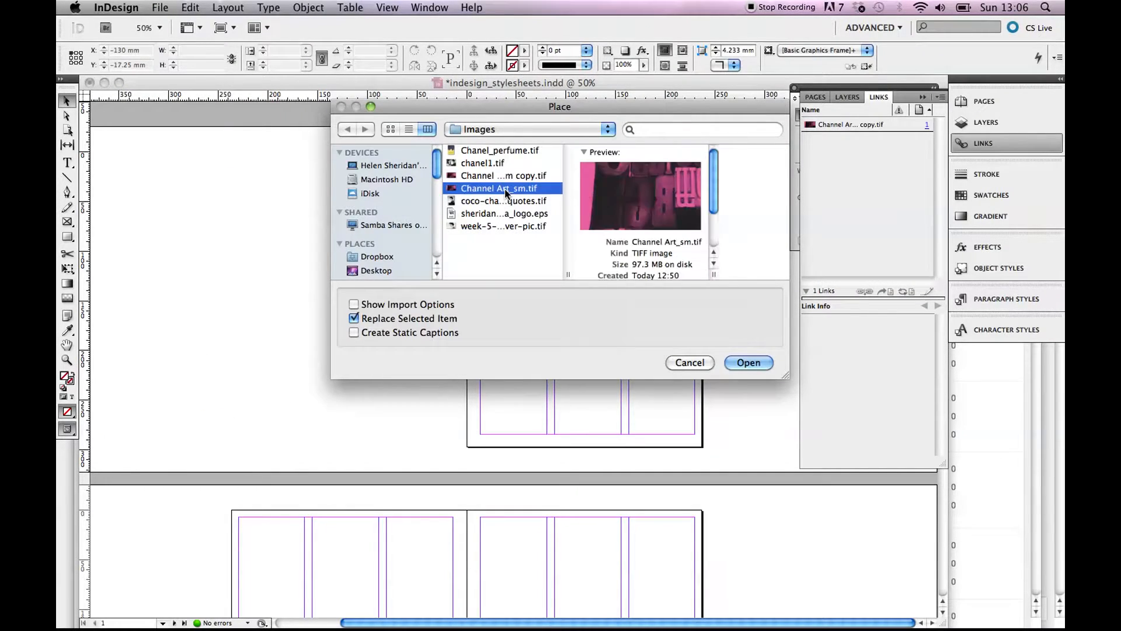
{"action": "left_click", "coordinate": [506, 202]}
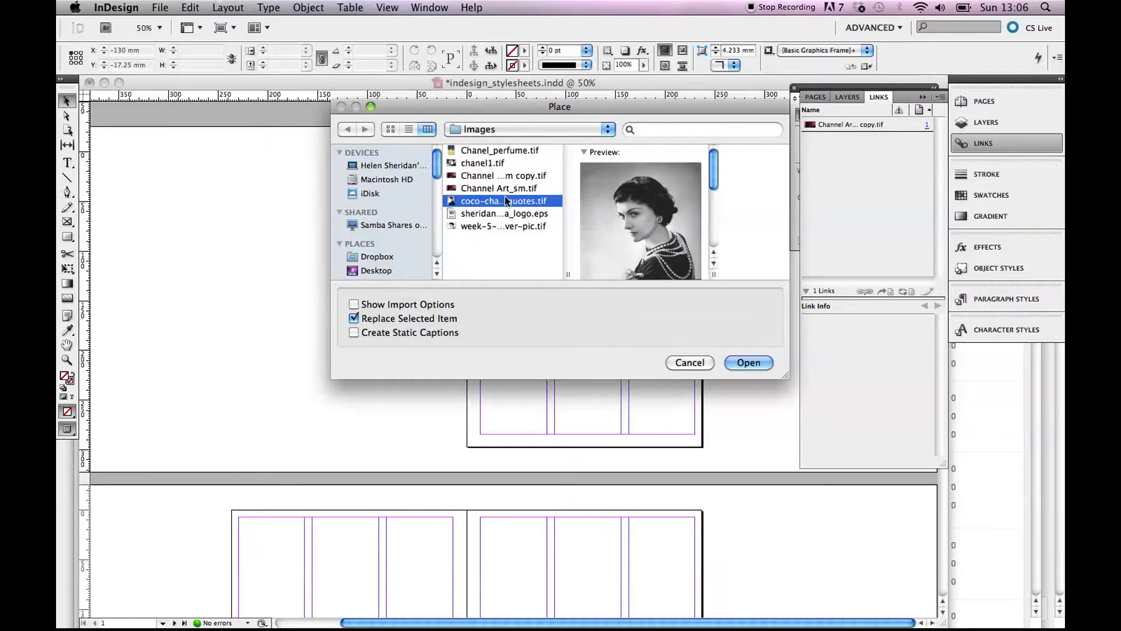
{"action": "left_click", "coordinate": [500, 175]}
{"action": "left_click", "coordinate": [489, 161]}
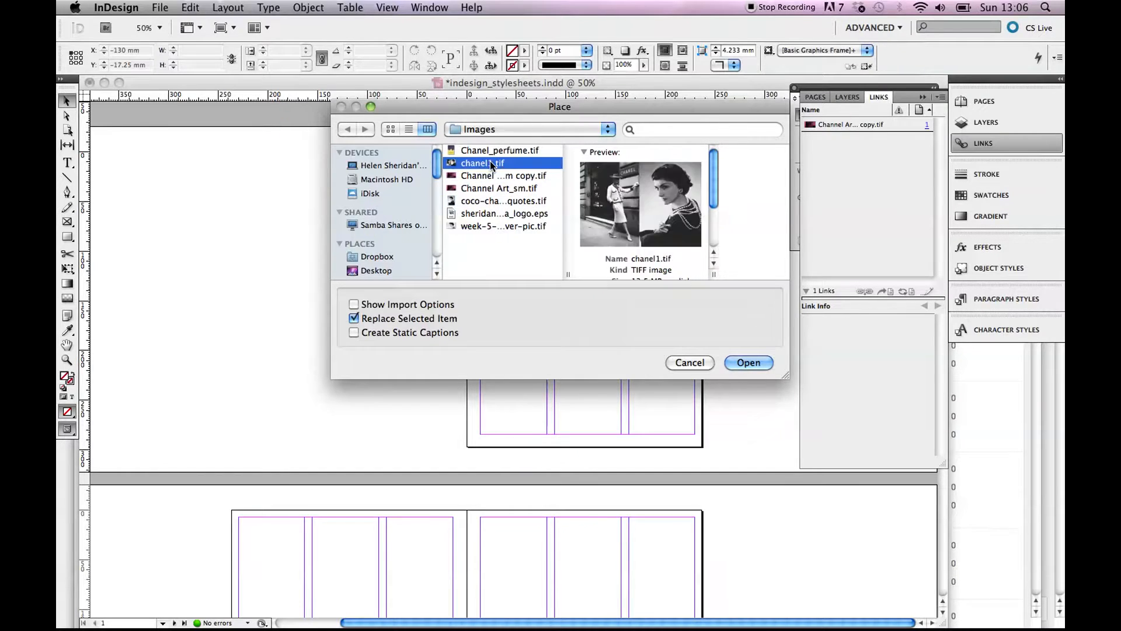
{"action": "left_click", "coordinate": [486, 151]}
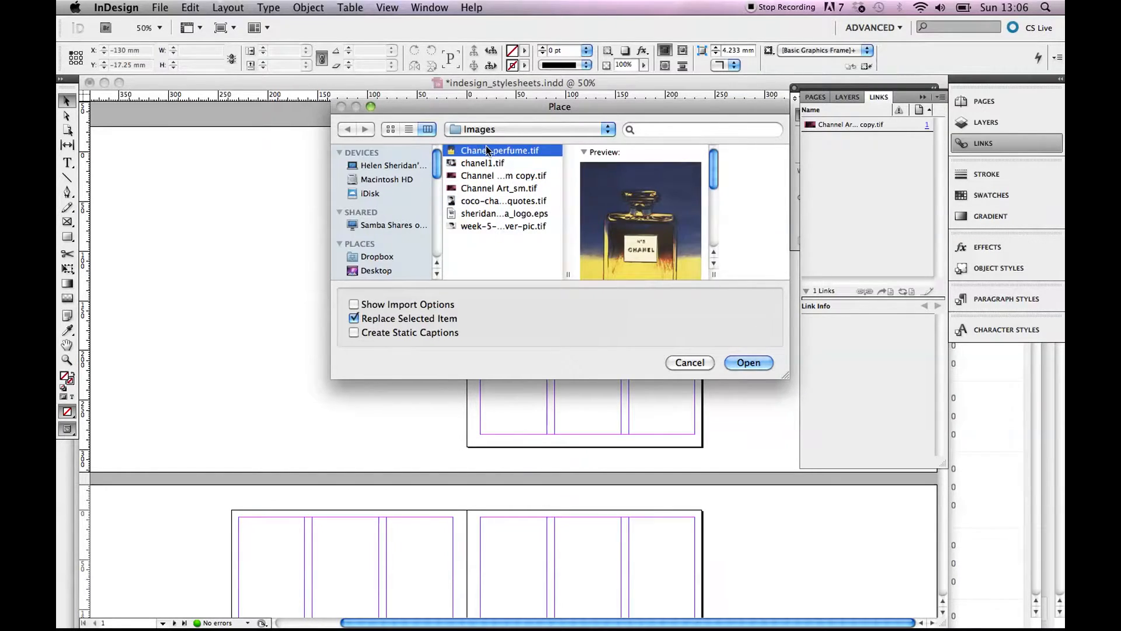
{"action": "left_click", "coordinate": [754, 362]}
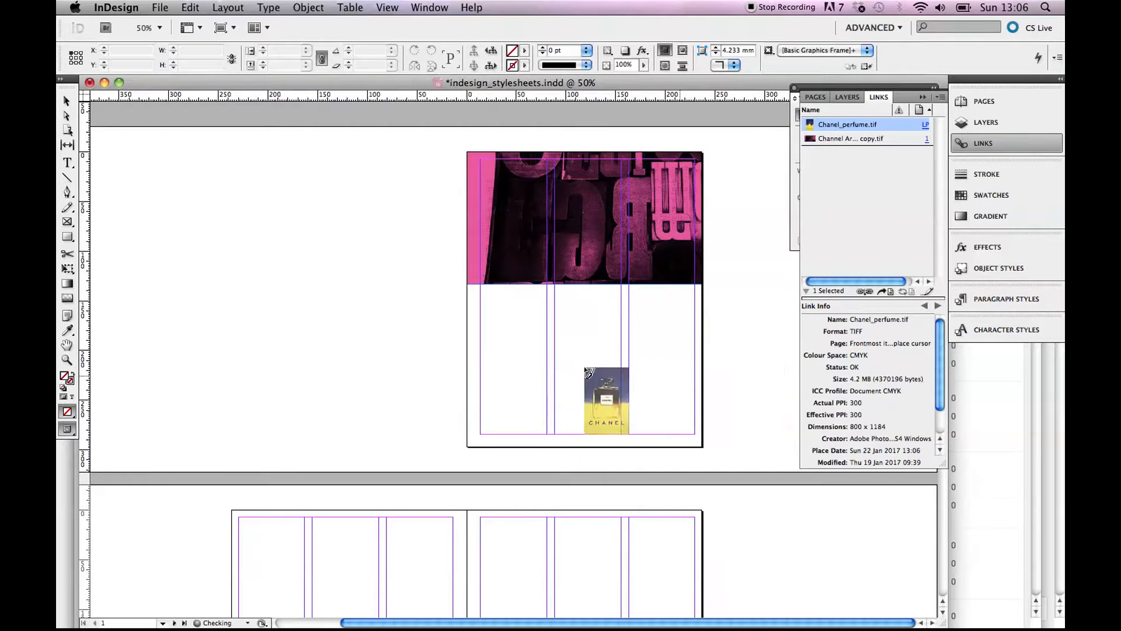
{"action": "left_click_drag", "start_coordinate": [467, 285], "coordinate": [701, 422]}
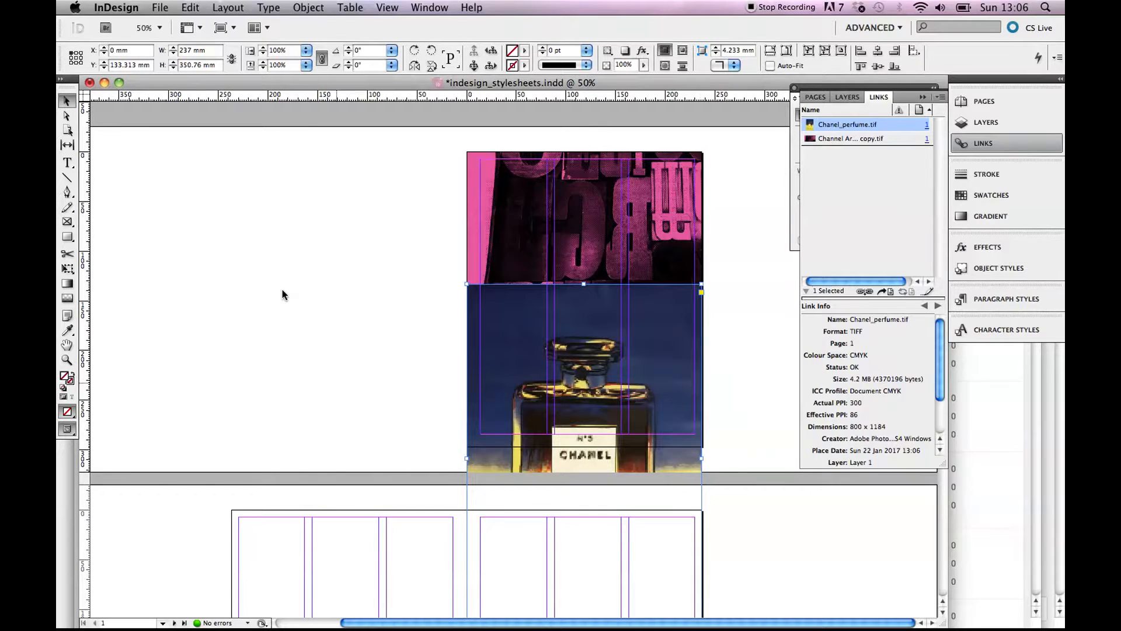
{"action": "left_click", "coordinate": [198, 244]}
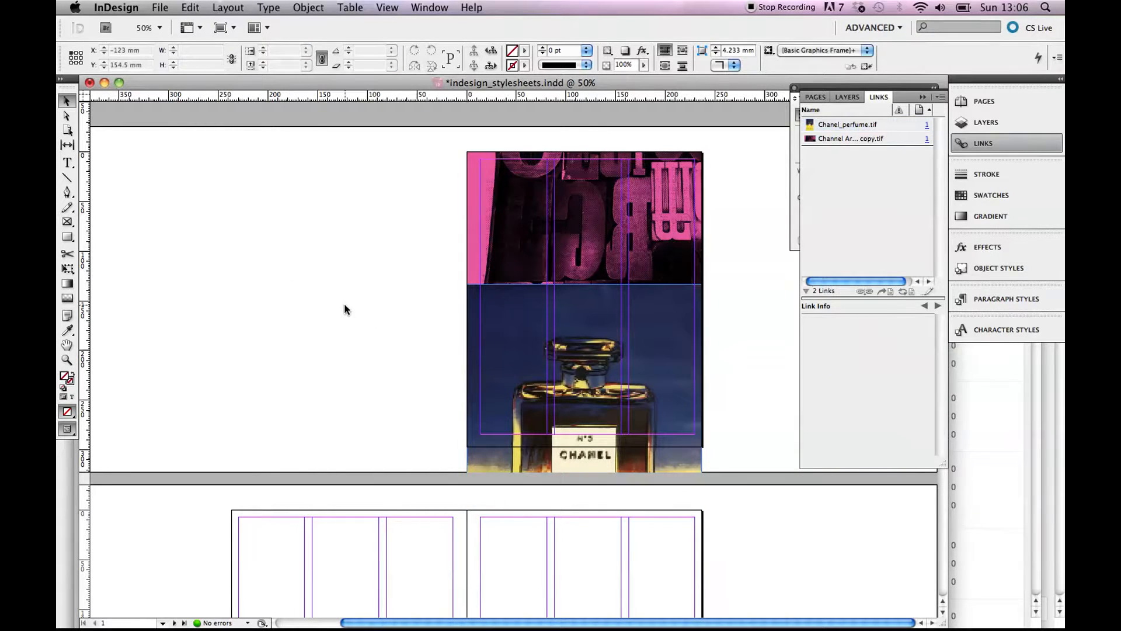
Shift the perfume picture up inside its frame by about 67 mm, keeping its horizontal offset at 0 mm
{"action": "left_click", "coordinate": [535, 415]}
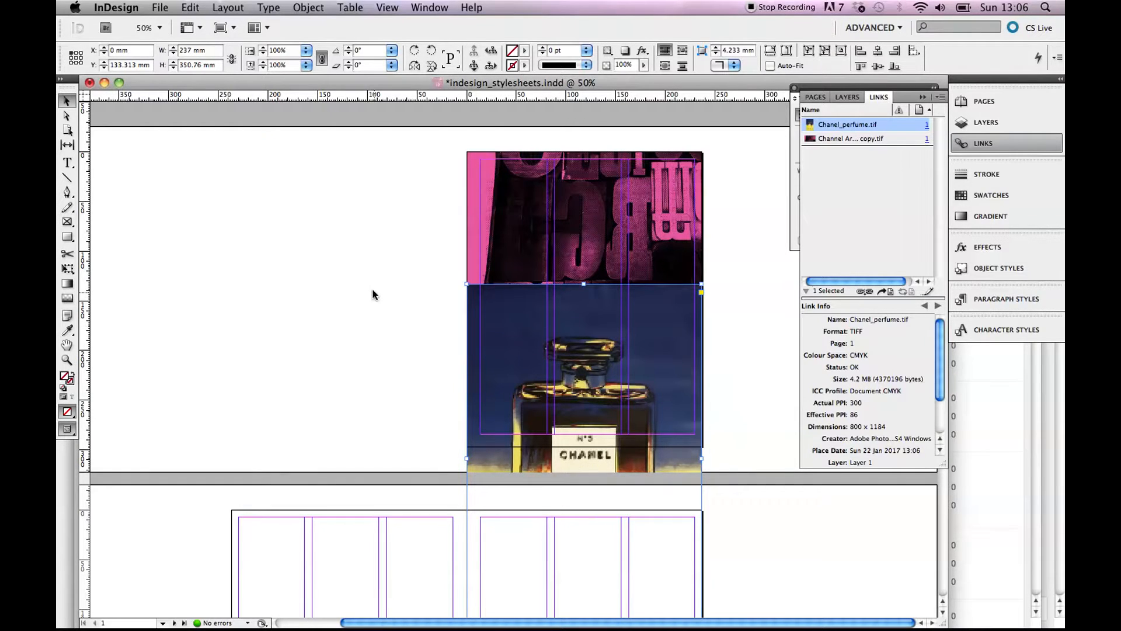
{"action": "left_click", "coordinate": [67, 116]}
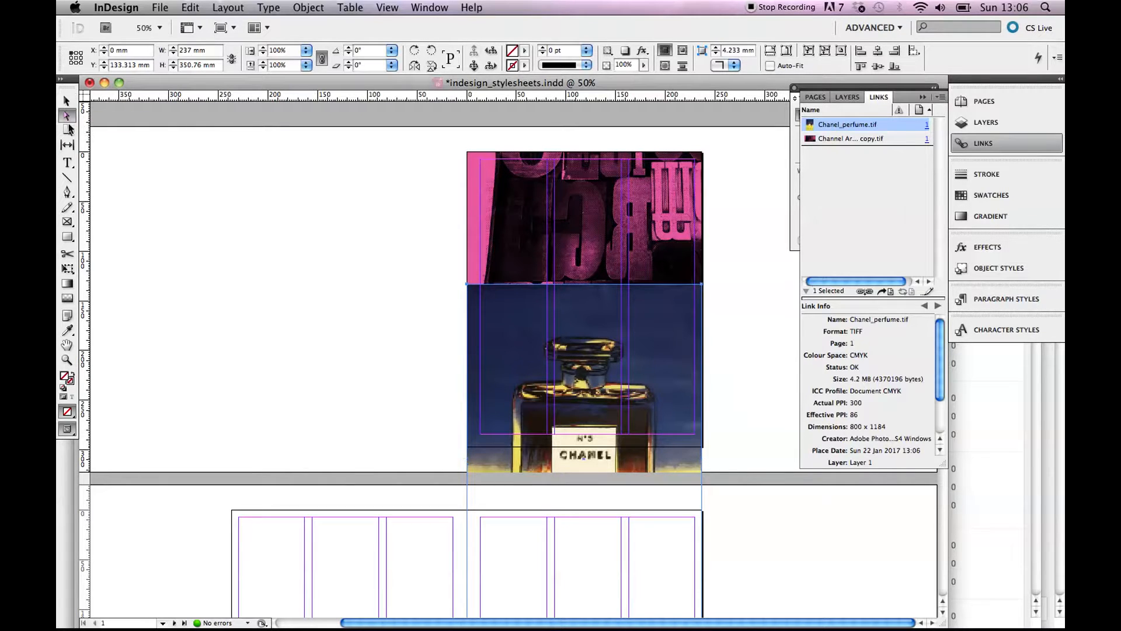
{"action": "left_click_drag", "start_coordinate": [581, 327], "coordinate": [586, 271]}
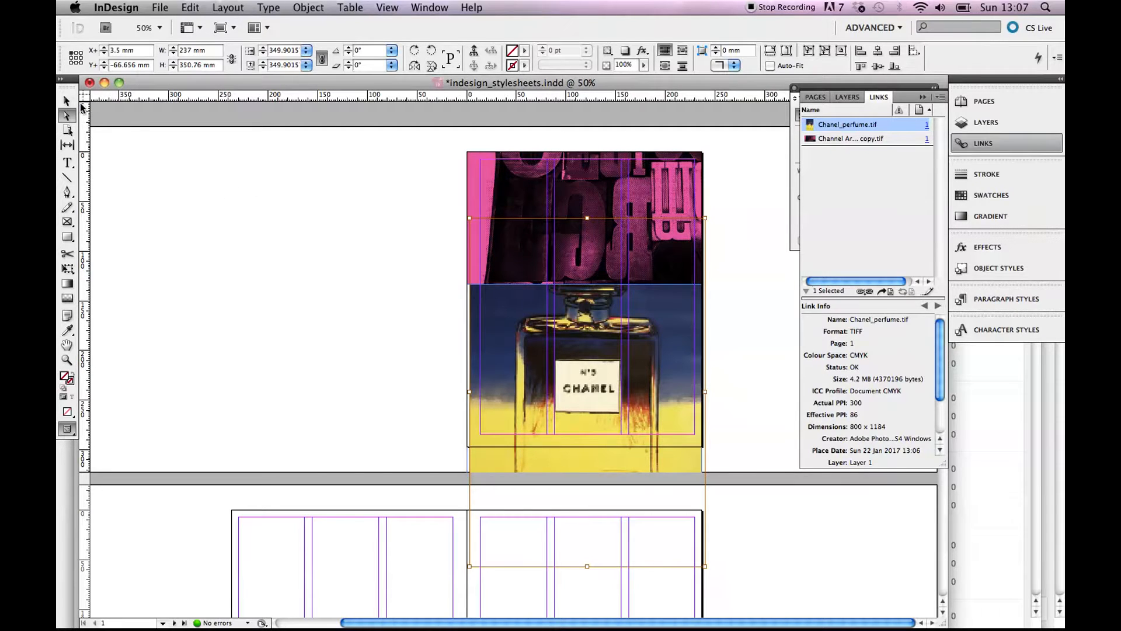
{"action": "left_click", "coordinate": [68, 102]}
{"action": "left_click", "coordinate": [68, 116]}
{"action": "left_click_drag", "start_coordinate": [506, 346], "coordinate": [504, 346]}
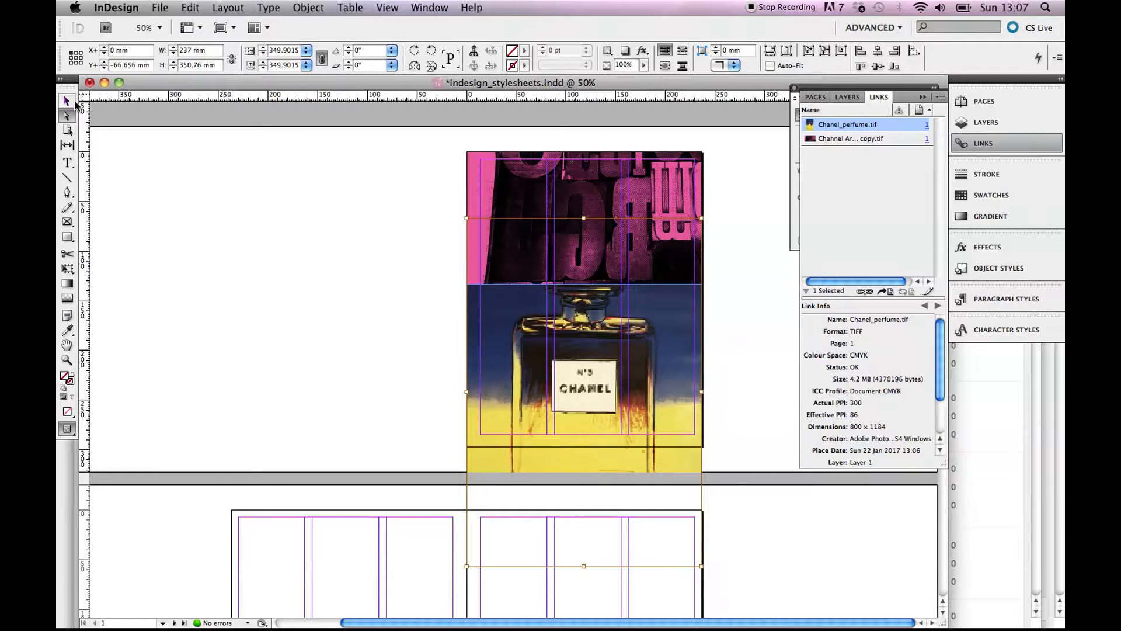
{"action": "left_click", "coordinate": [75, 104]}
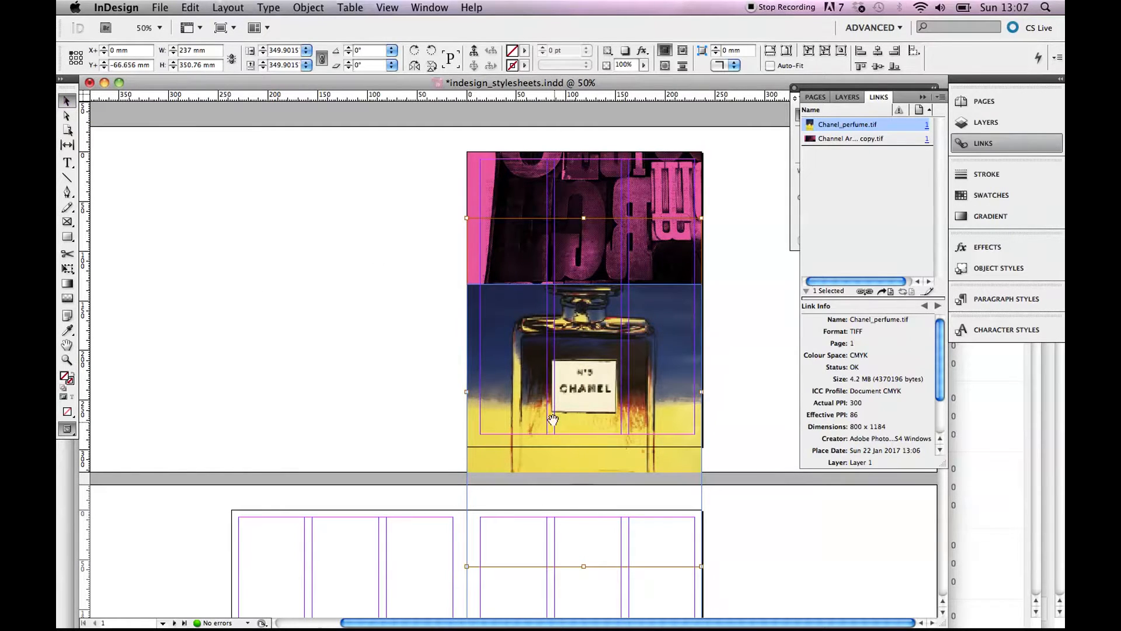
{"action": "left_click", "coordinate": [399, 406]}
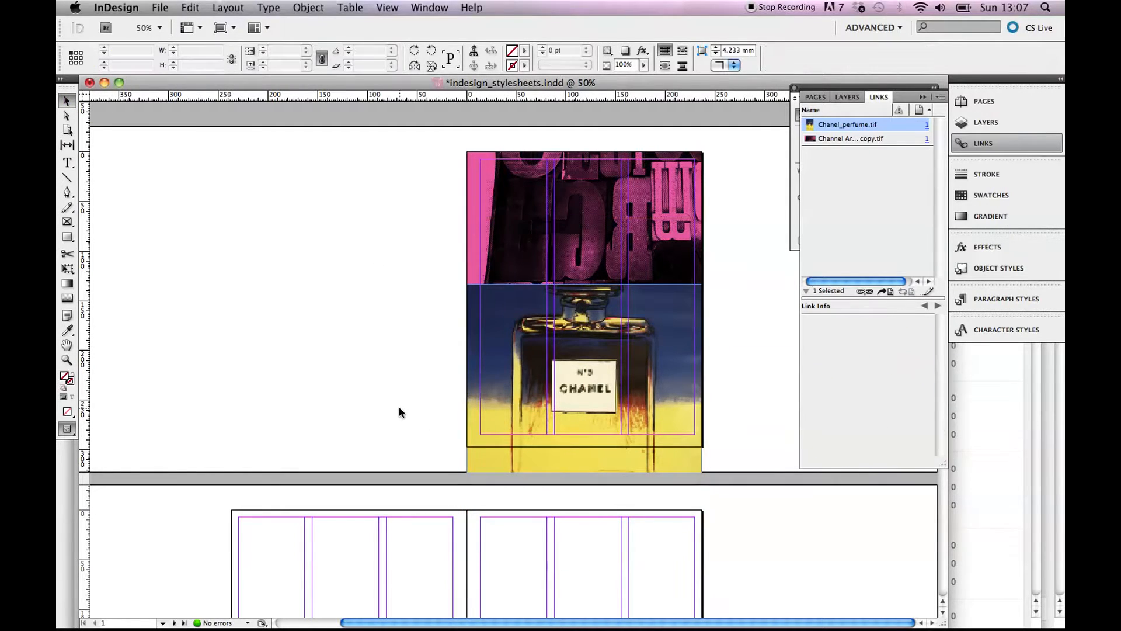
Shorten the perfume image's frame to the first page's lower edge, giving a height of about 164 mm
{"action": "left_click", "coordinate": [520, 393]}
{"action": "scroll", "coordinate": [536, 506], "scroll_direction": "down", "scroll_amount": 5}
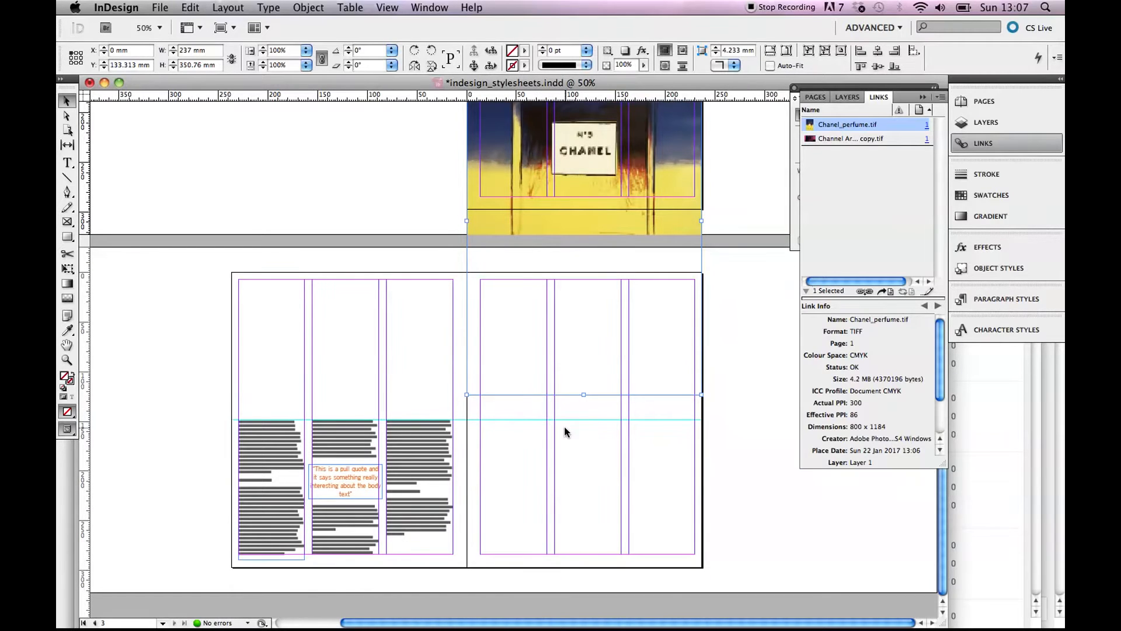
{"action": "left_click_drag", "start_coordinate": [583, 394], "coordinate": [583, 210]}
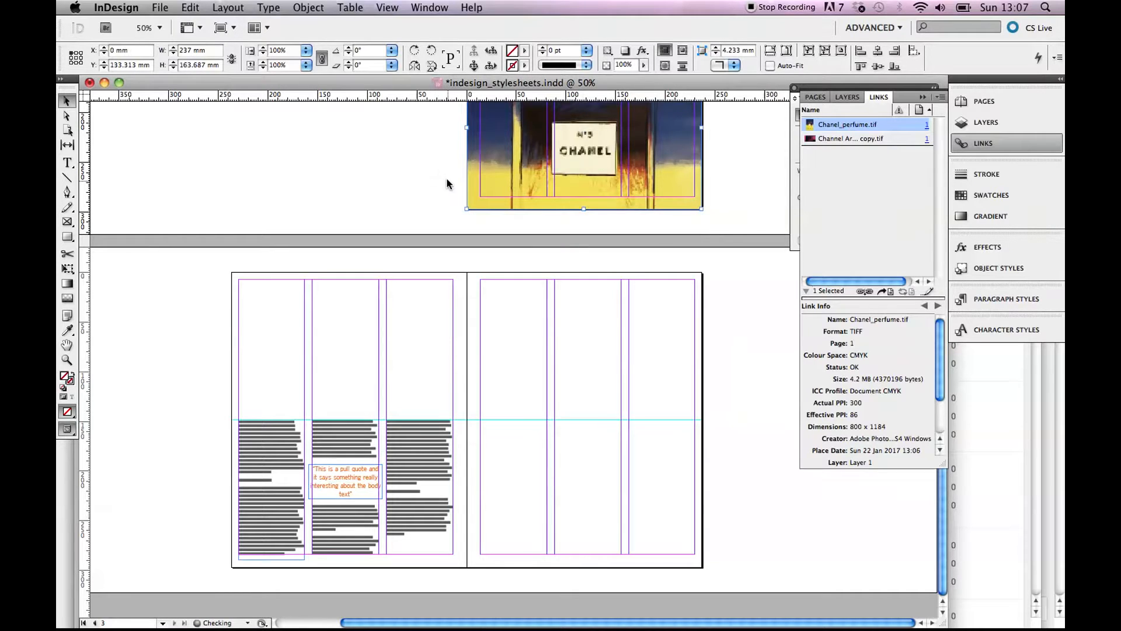
{"action": "left_click", "coordinate": [432, 173]}
{"action": "scroll", "coordinate": [488, 224], "scroll_direction": "up", "scroll_amount": 3}
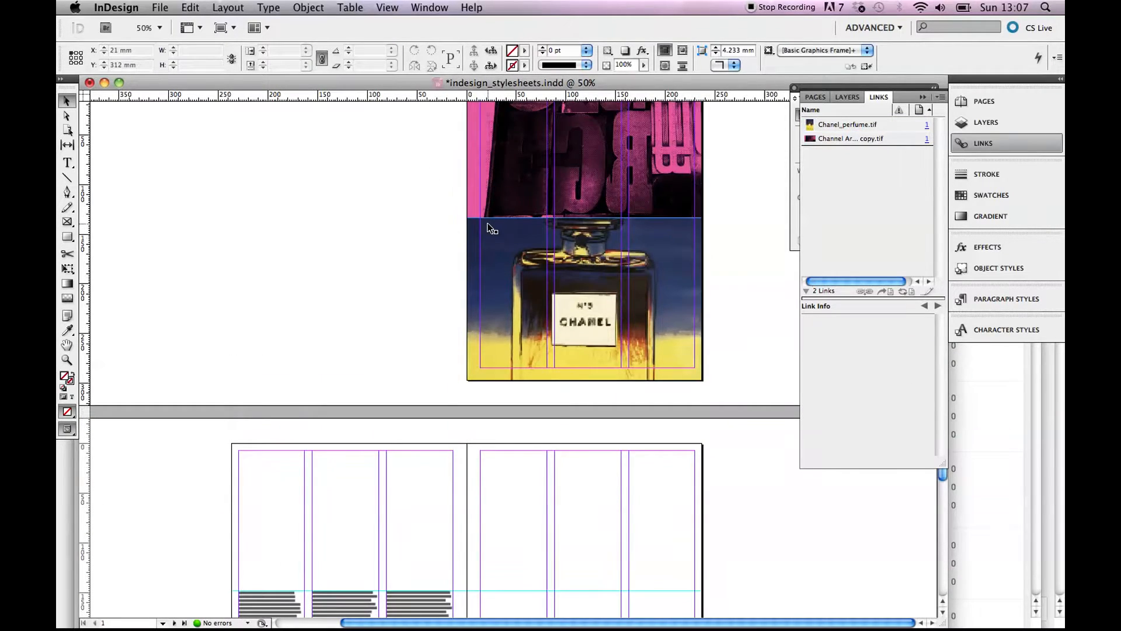
Place sheridanmedia_logo.eps over the upper image from the left margin across two columns, about 141 by 15 mm, and lower it to Y 42 mm
{"action": "key", "text": "super+equal"}
{"action": "scroll", "coordinate": [488, 224], "scroll_direction": "right", "scroll_amount": 3}
{"action": "scroll", "coordinate": [488, 224], "scroll_direction": "up", "scroll_amount": 2}
{"action": "scroll", "coordinate": [488, 223], "scroll_direction": "left", "scroll_amount": 1}
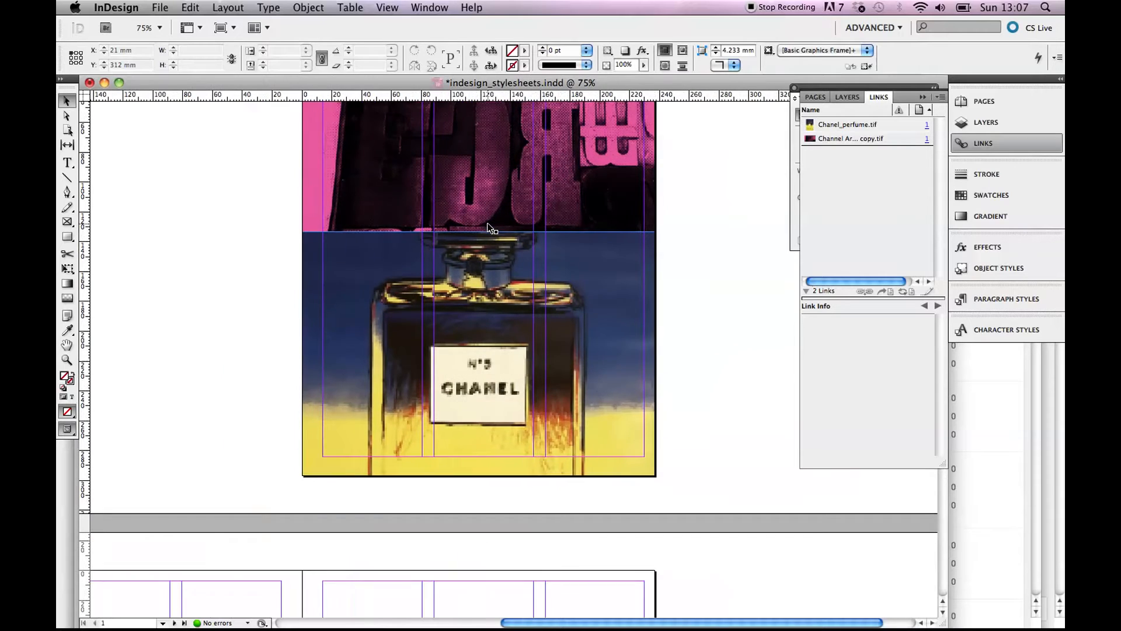
{"action": "scroll", "coordinate": [487, 223], "scroll_direction": "up", "scroll_amount": 2}
{"action": "scroll", "coordinate": [488, 223], "scroll_direction": "left", "scroll_amount": 1}
{"action": "scroll", "coordinate": [488, 223], "scroll_direction": "up", "scroll_amount": 1}
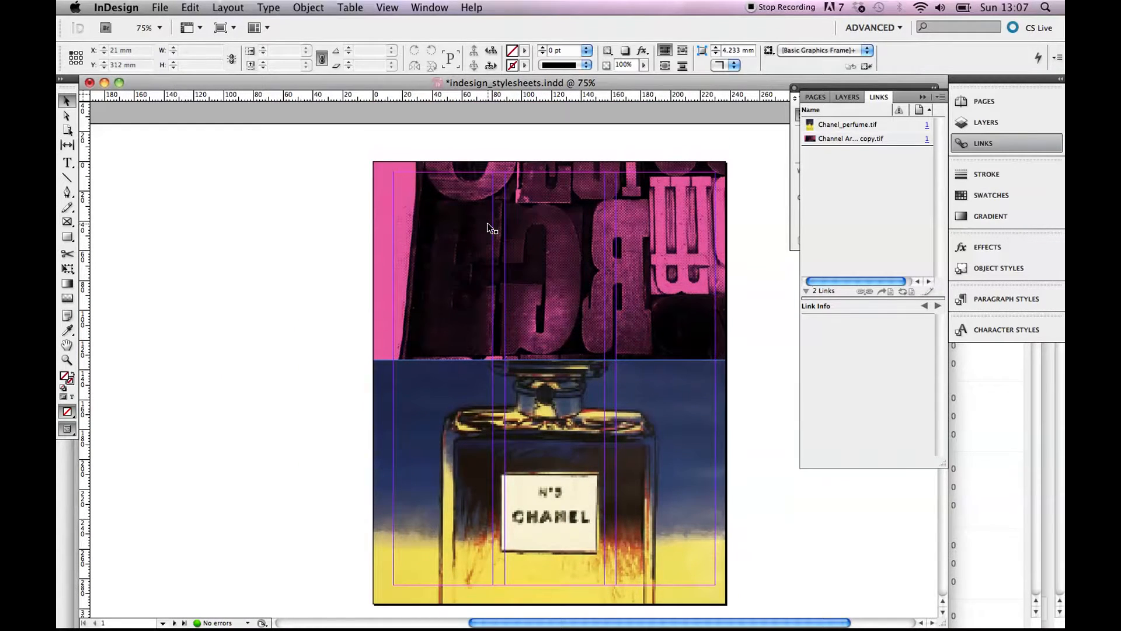
{"action": "left_click", "coordinate": [257, 267]}
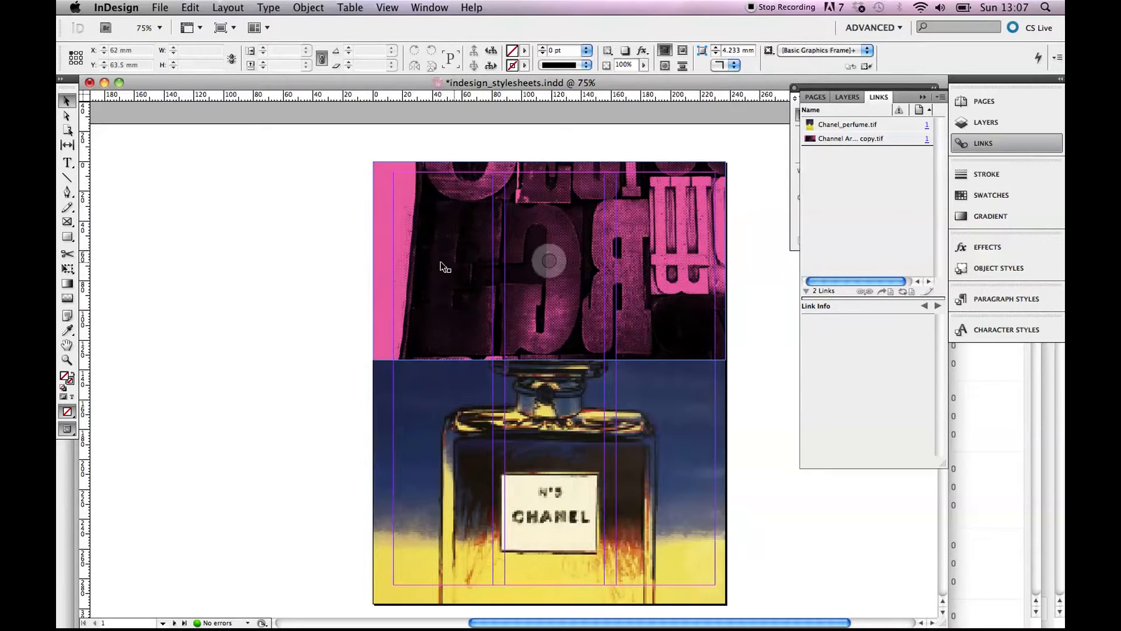
{"action": "left_click", "coordinate": [161, 8]}
{"action": "left_click", "coordinate": [175, 209]}
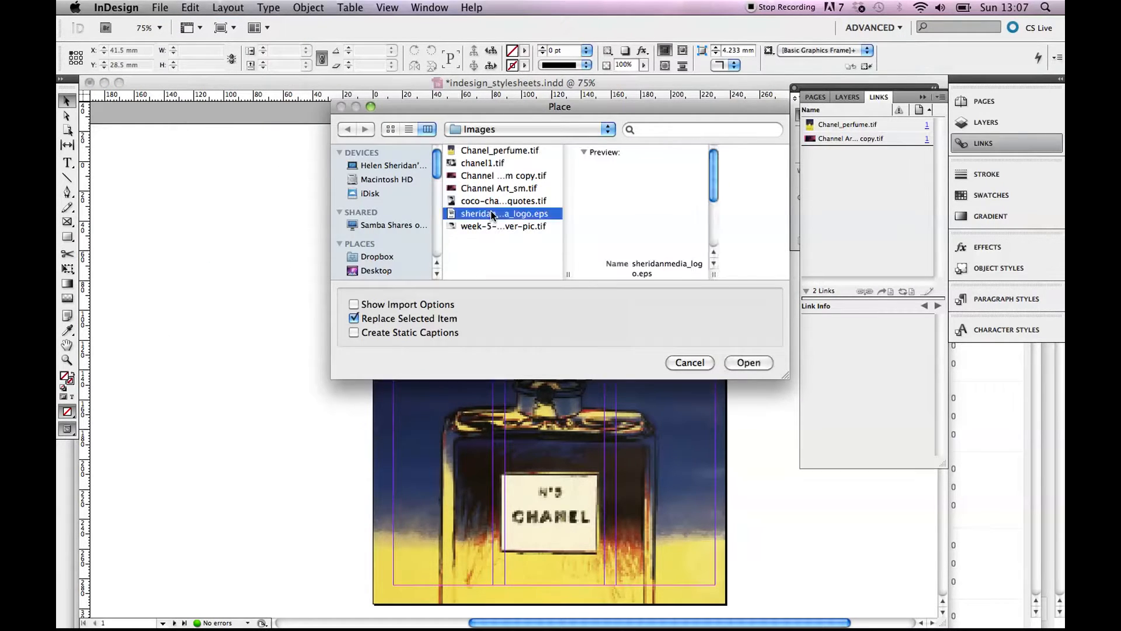
{"action": "left_click", "coordinate": [492, 213]}
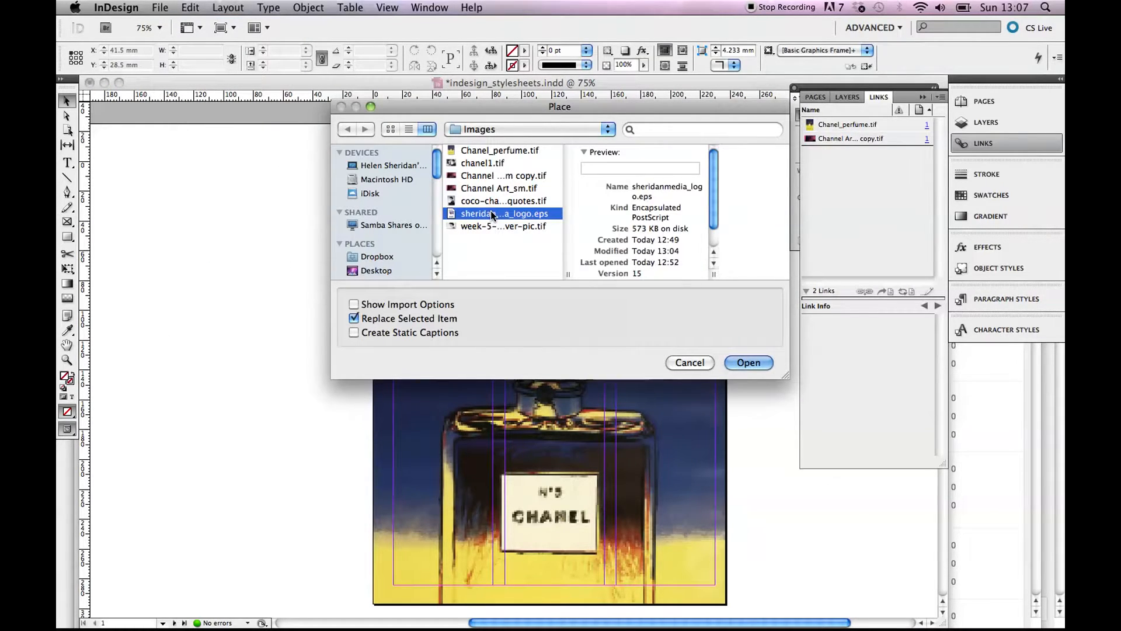
{"action": "left_click", "coordinate": [748, 362]}
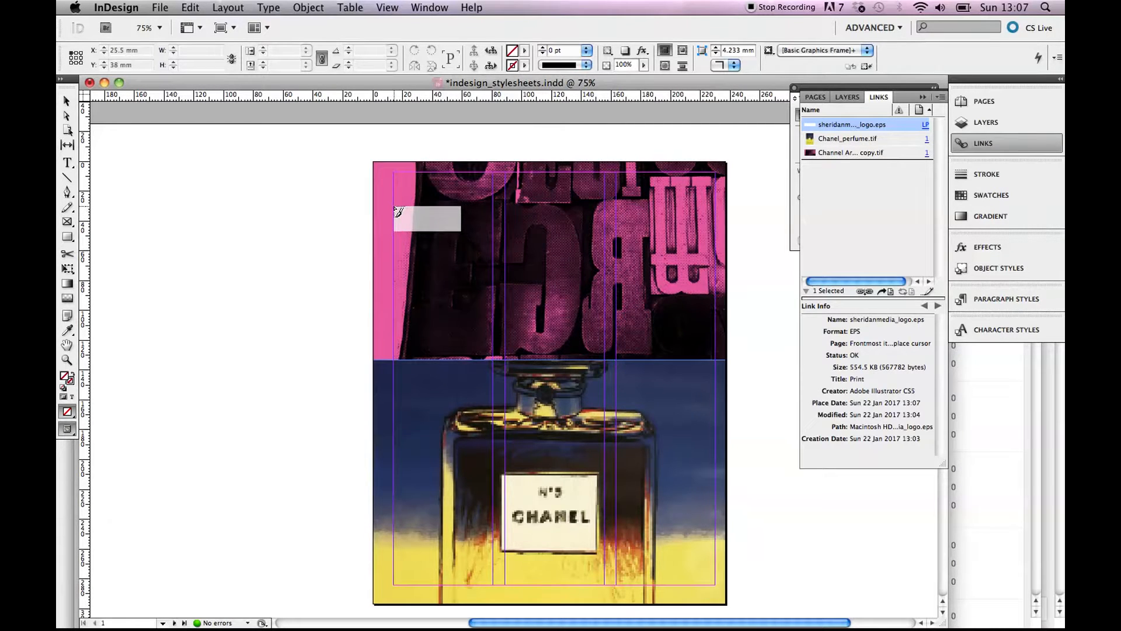
{"action": "left_click_drag", "start_coordinate": [393, 206], "coordinate": [604, 273]}
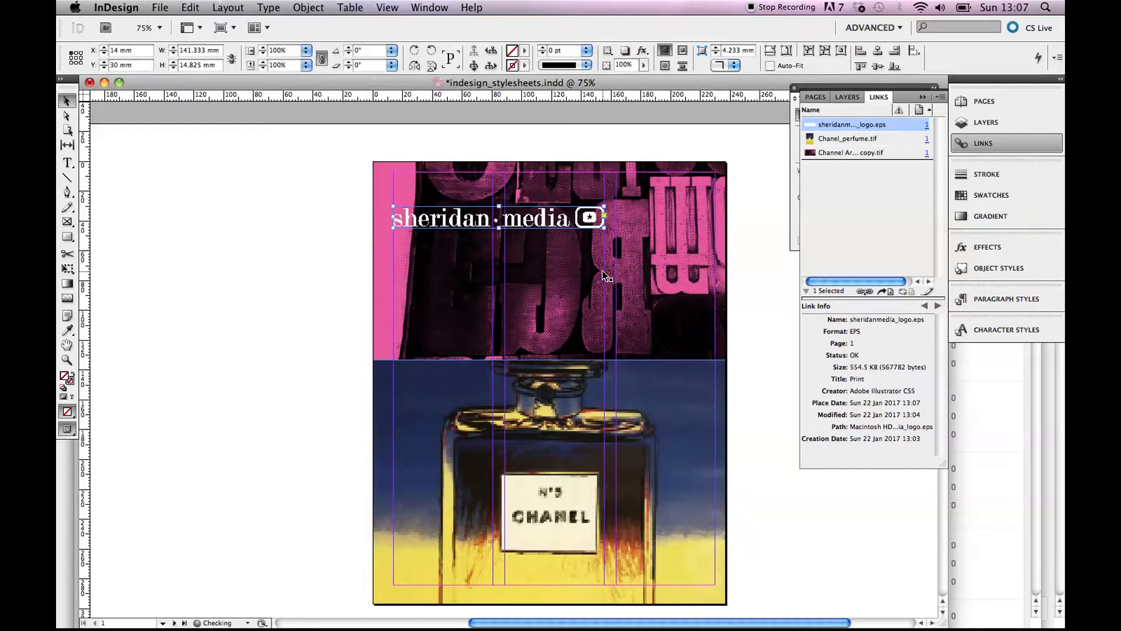
{"action": "left_click", "coordinate": [173, 205]}
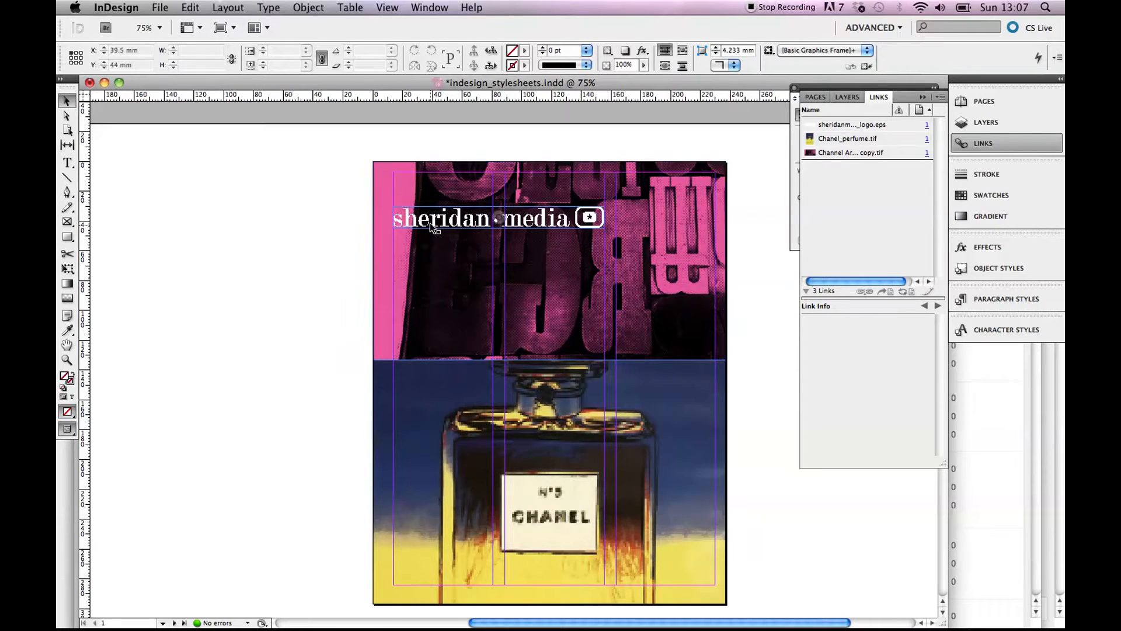
{"action": "left_click_drag", "start_coordinate": [431, 221], "coordinate": [428, 240]}
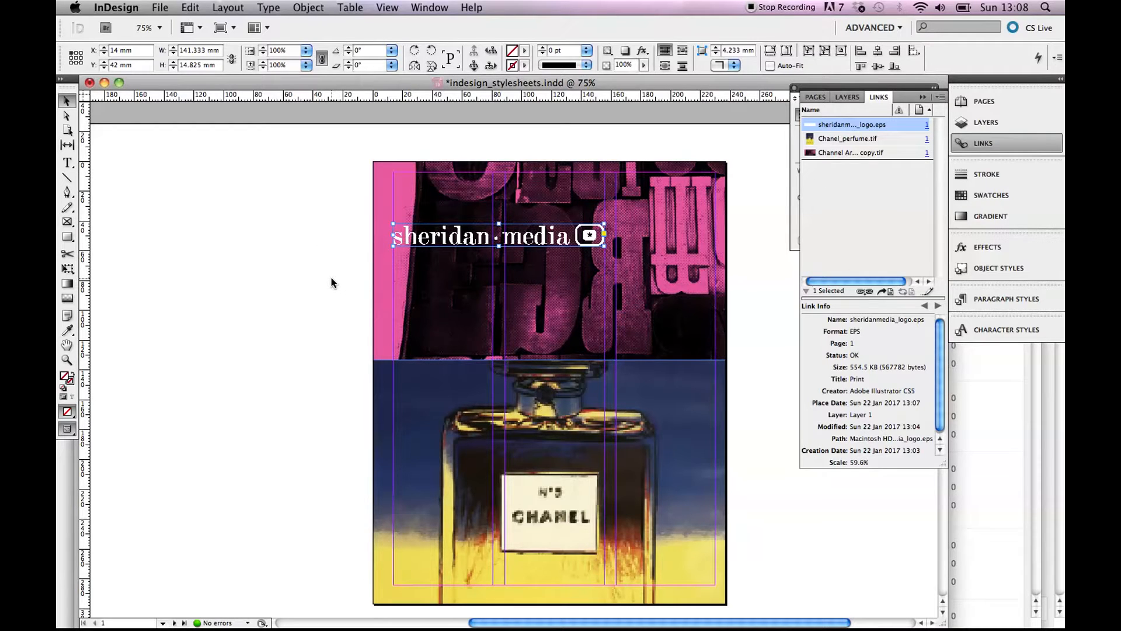
Examine the display quality of the placed logo up close at 300% magnification
{"action": "key", "text": "super+equal"}
{"action": "key", "text": "super+equal"}
{"action": "key", "text": "super+equal"}
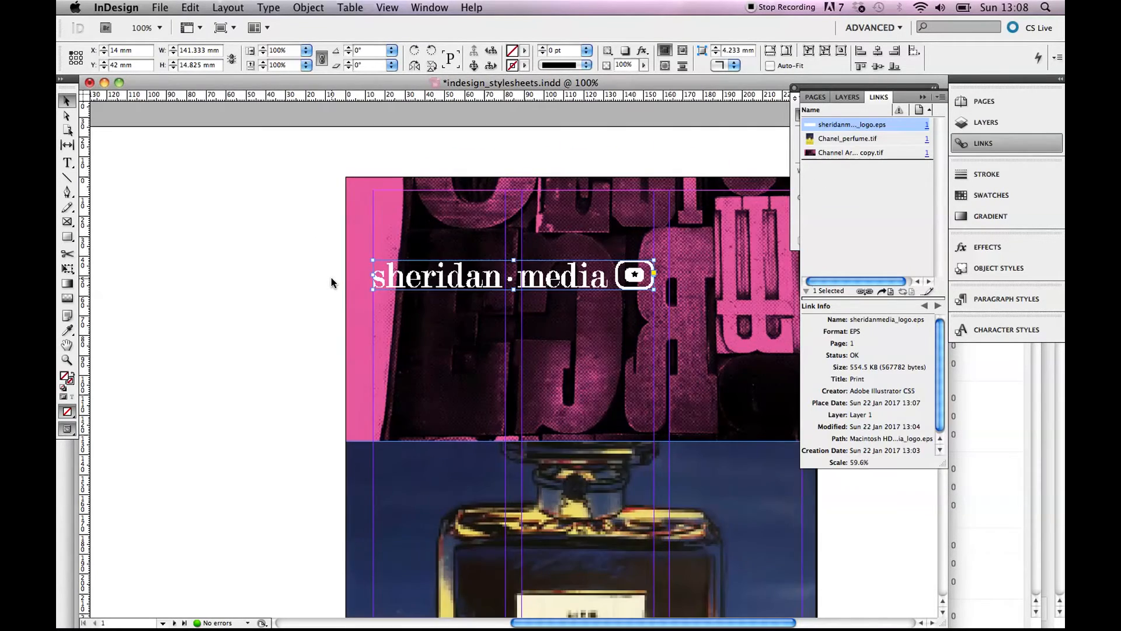
{"action": "key", "text": "super+equal"}
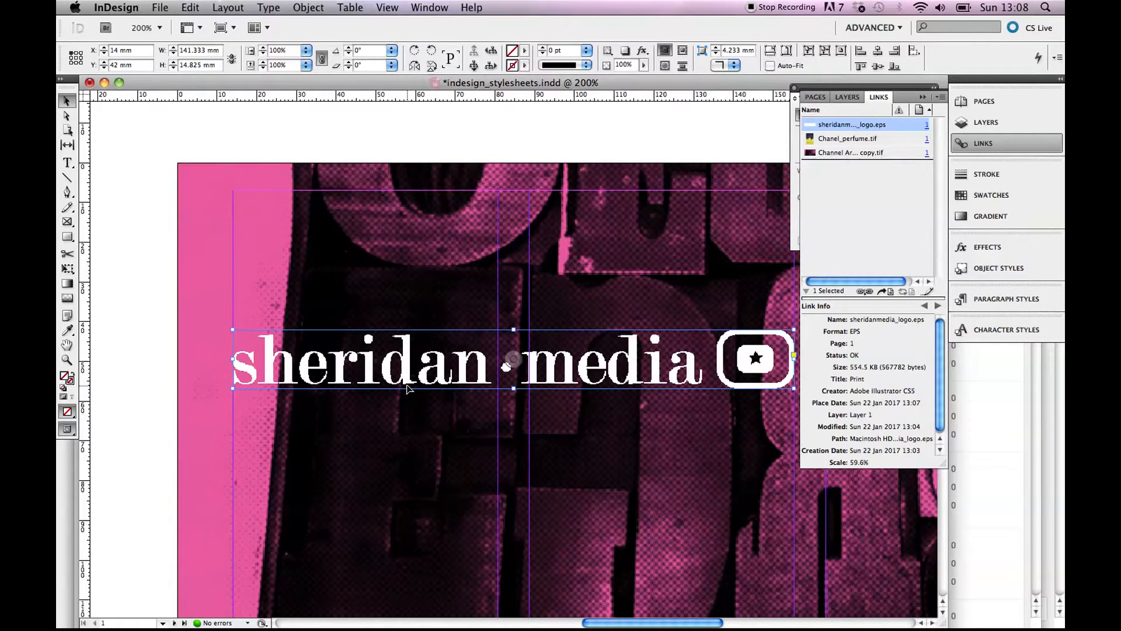
{"action": "key", "text": "super+equal"}
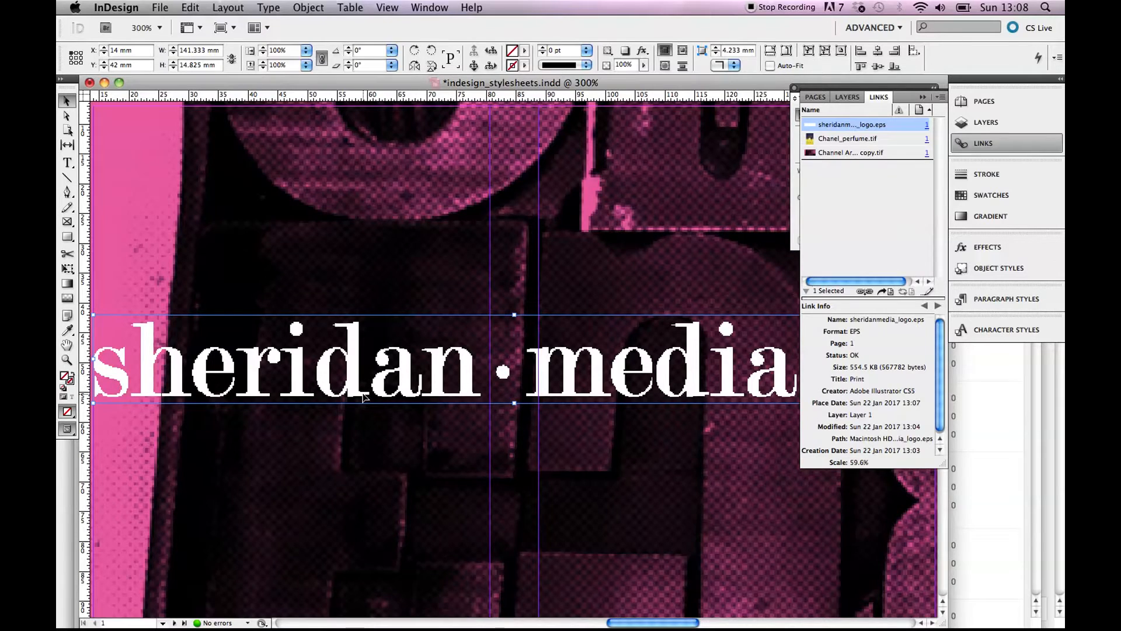
{"action": "scroll", "coordinate": [362, 397], "scroll_direction": "left", "scroll_amount": 5}
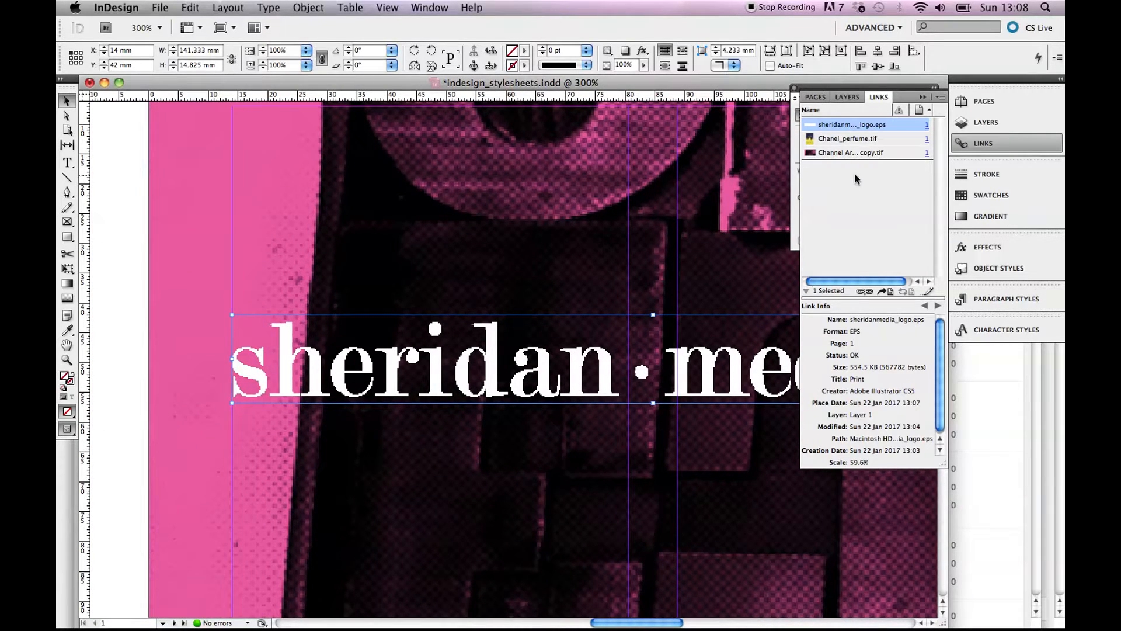
Close the Text Wrap settings and show the list of linked files again
{"action": "left_click", "coordinate": [961, 146]}
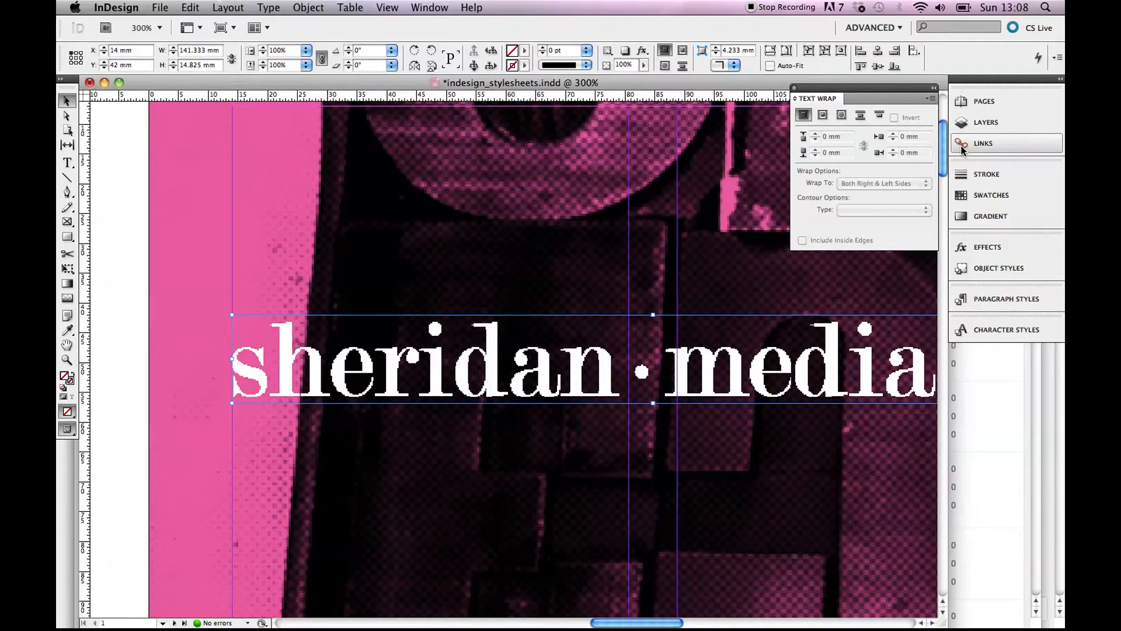
{"action": "left_click", "coordinate": [794, 89]}
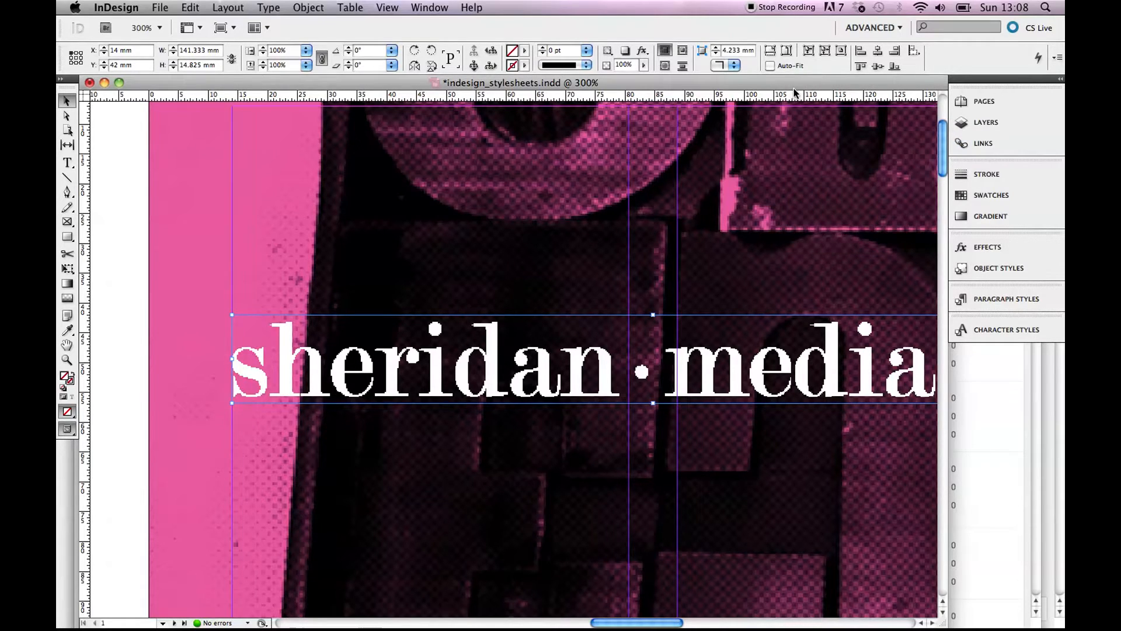
{"action": "left_click", "coordinate": [977, 143]}
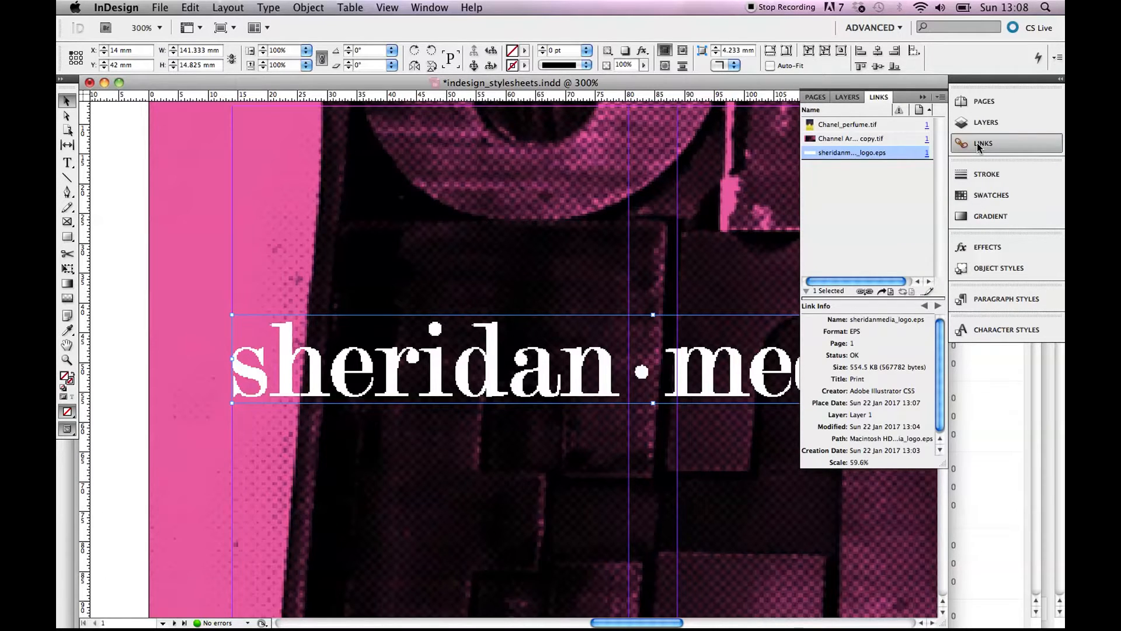